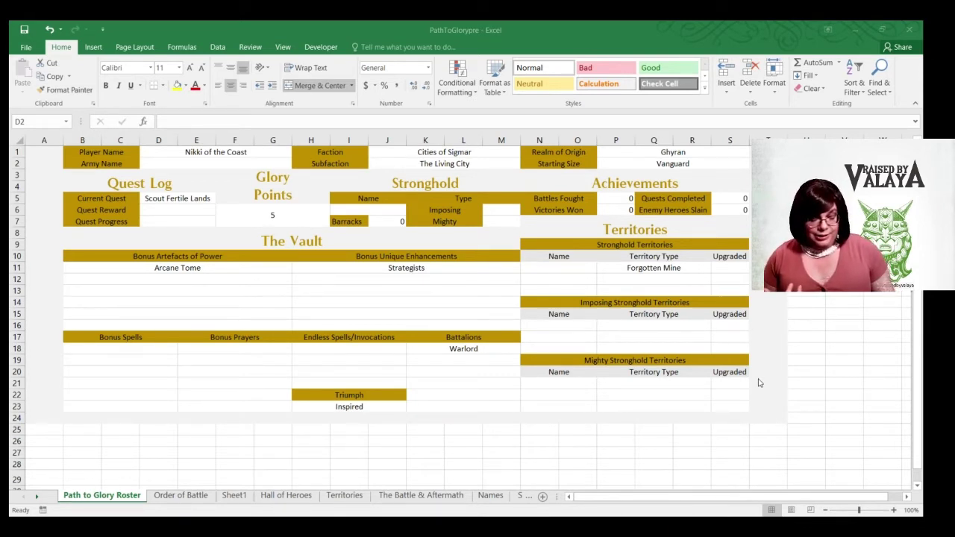
Enter "Thingaz Valdahaz" as the army name on the Path to Glory Roster sheet
{"action": "key", "text": "alt+Tab"}
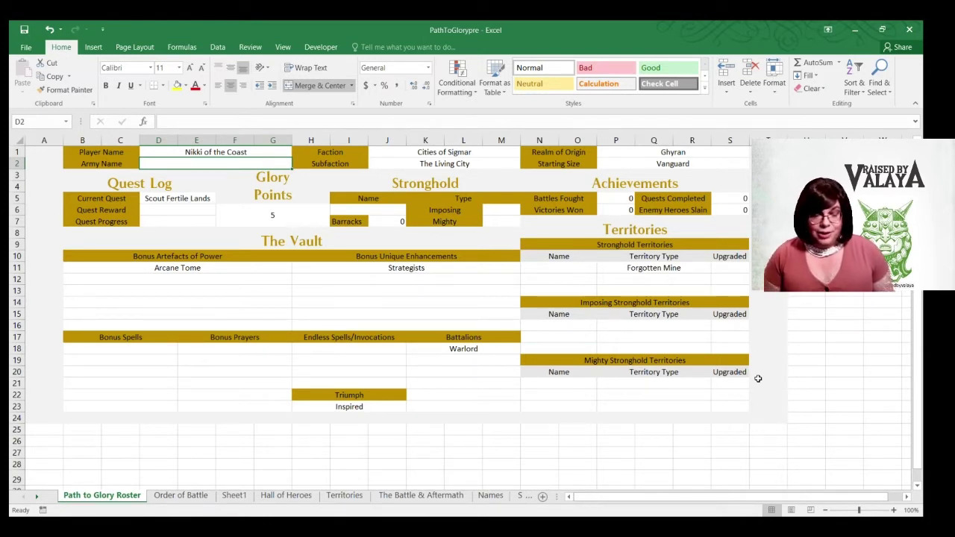
{"action": "type", "text": "Th"}
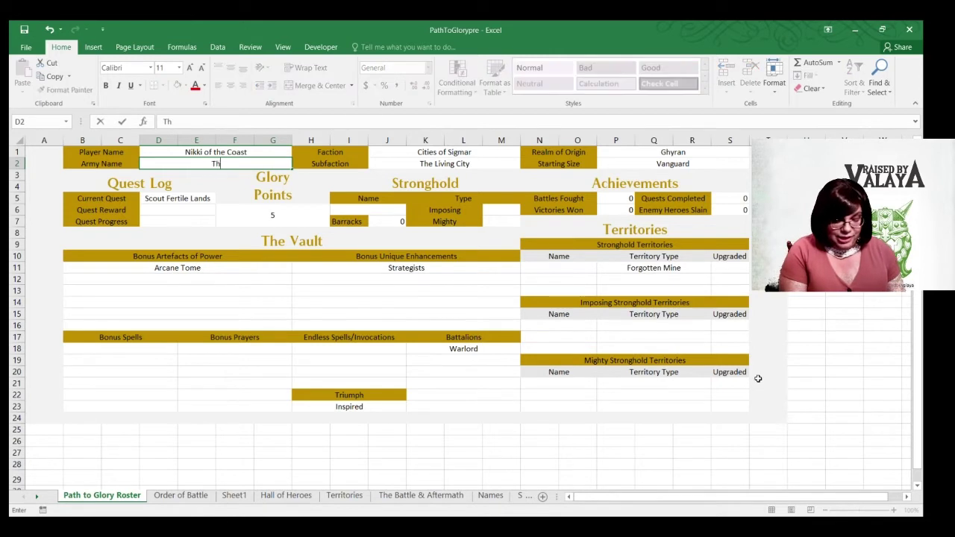
{"action": "type", "text": "ingaz Va"}
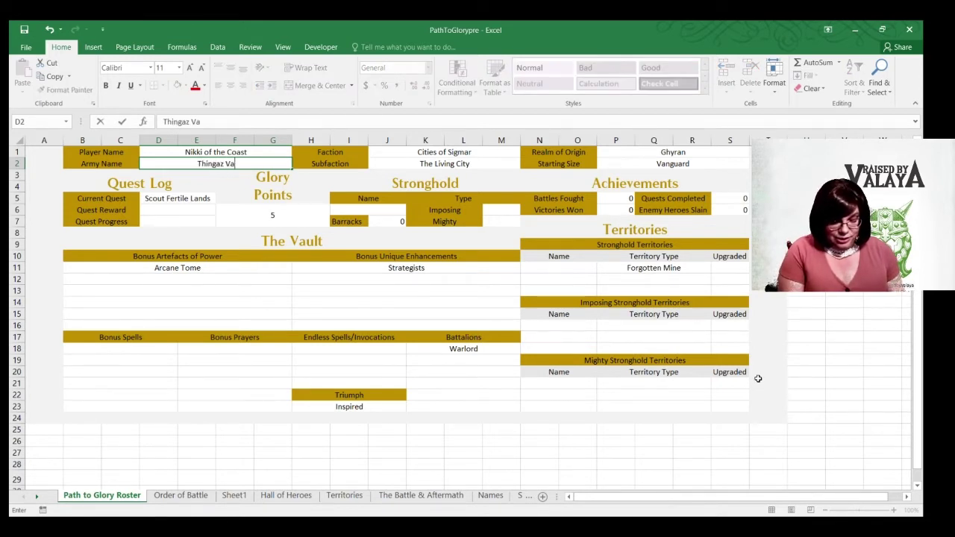
{"action": "type", "text": "ldahaz"}
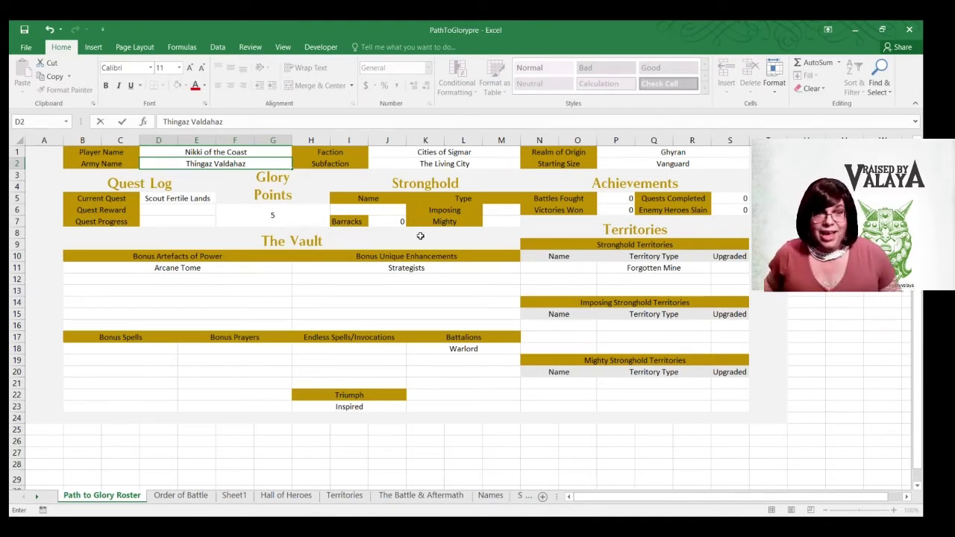
{"action": "left_click", "coordinate": [364, 212]}
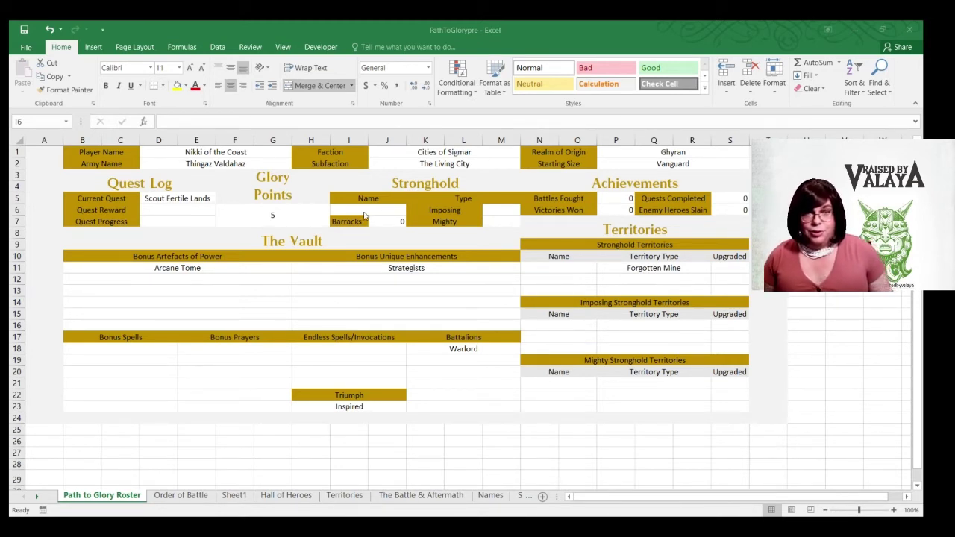
Enter "Wutroth Kazad" as the stronghold's name on the roster
{"action": "left_click", "coordinate": [364, 212]}
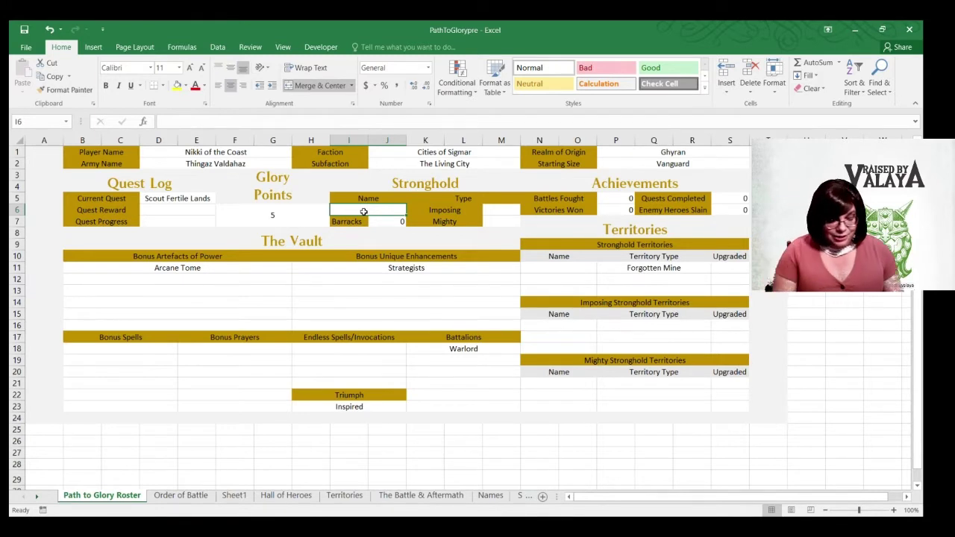
{"action": "type", "text": "Wutroth"}
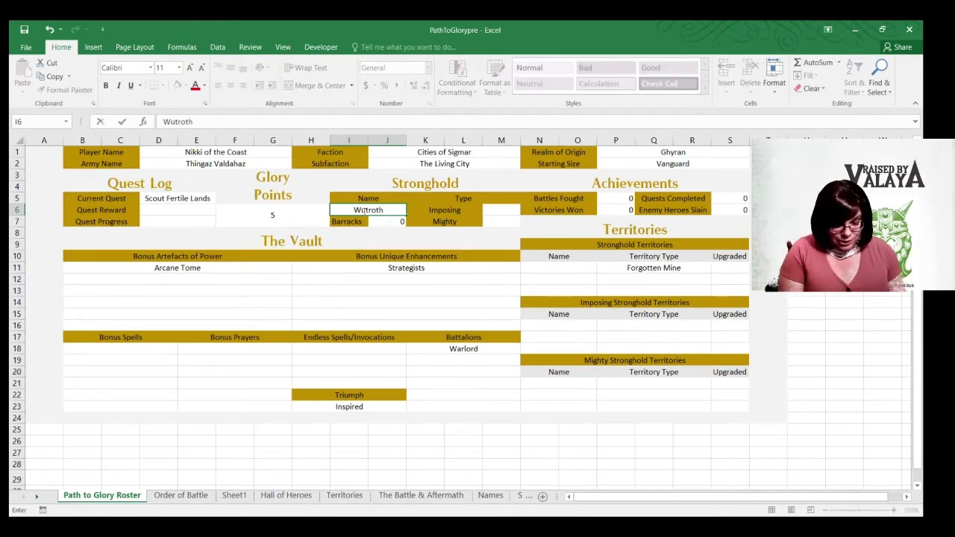
{"action": "type", "text": " Kazad"}
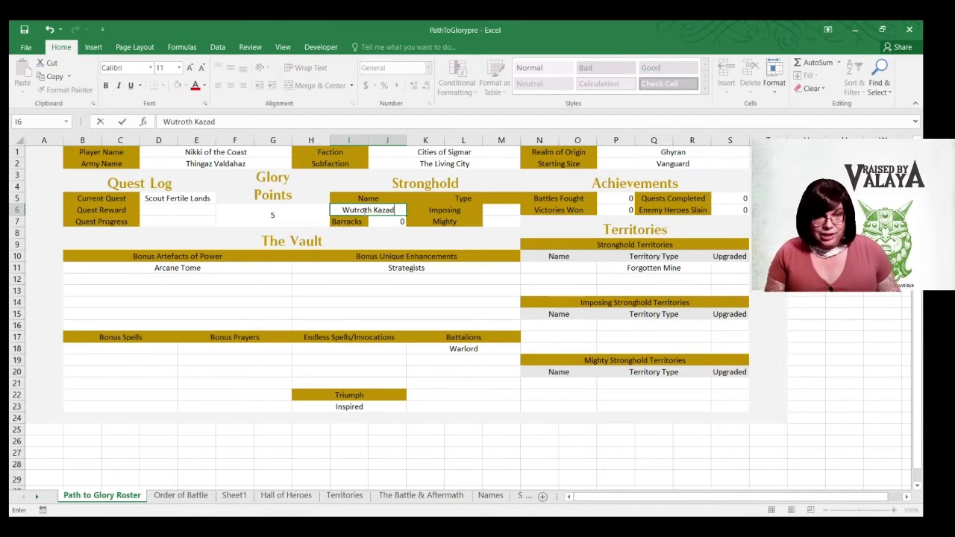
{"action": "key", "text": "Right"}
Name the Forgotten Mine stronghold territory "Ald-ang Grung"
{"action": "key", "text": "Right"}
{"action": "key", "text": "Right"}
{"action": "key", "text": "Down"}
{"action": "key", "text": "Down"}
{"action": "key", "text": "Down"}
{"action": "key", "text": "Down"}
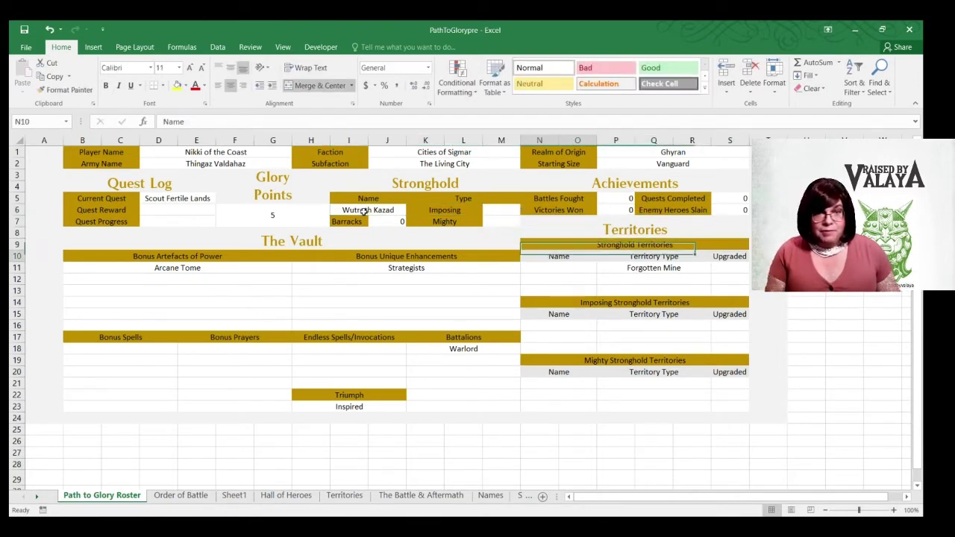
{"action": "key", "text": "Right"}
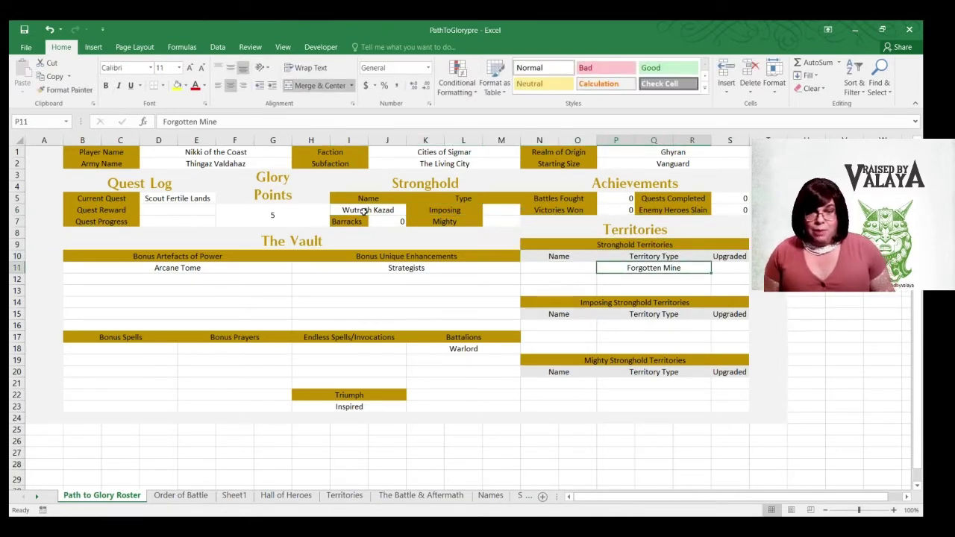
{"action": "key", "text": "Down"}
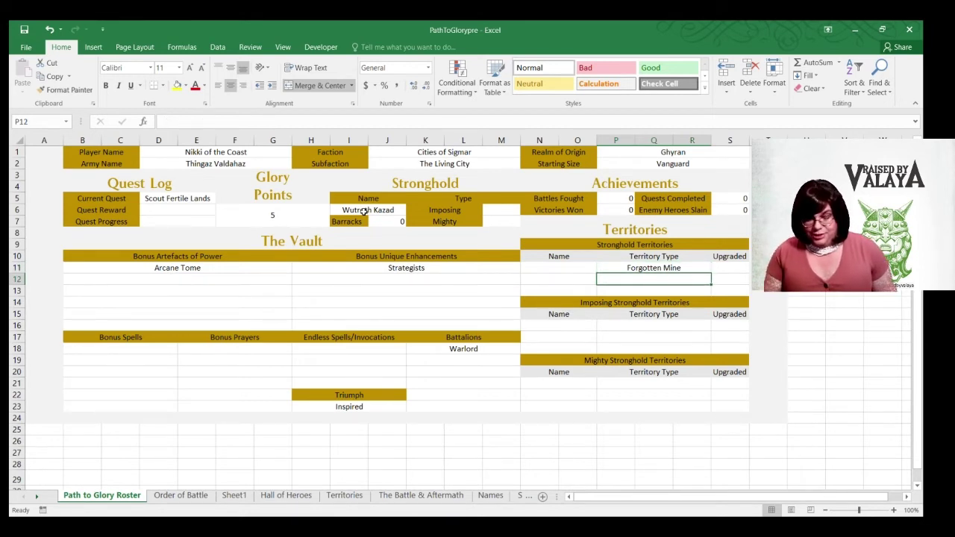
{"action": "key", "text": "Up"}
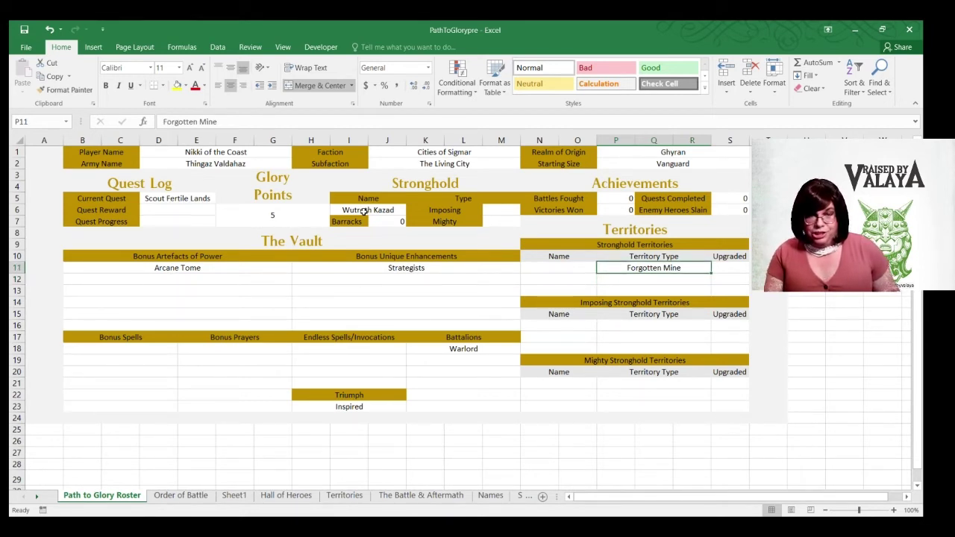
{"action": "key", "text": "Left"}
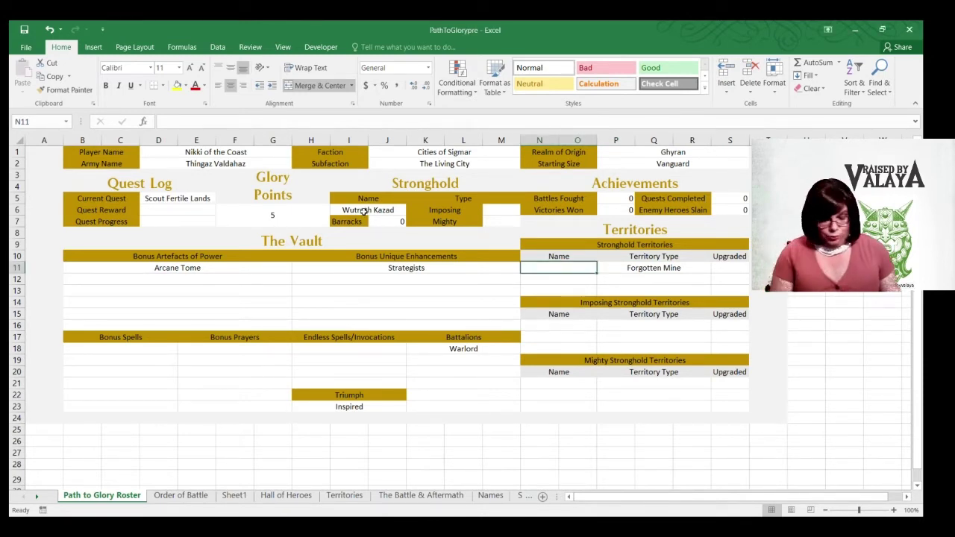
{"action": "type", "text": "Ald-ang"}
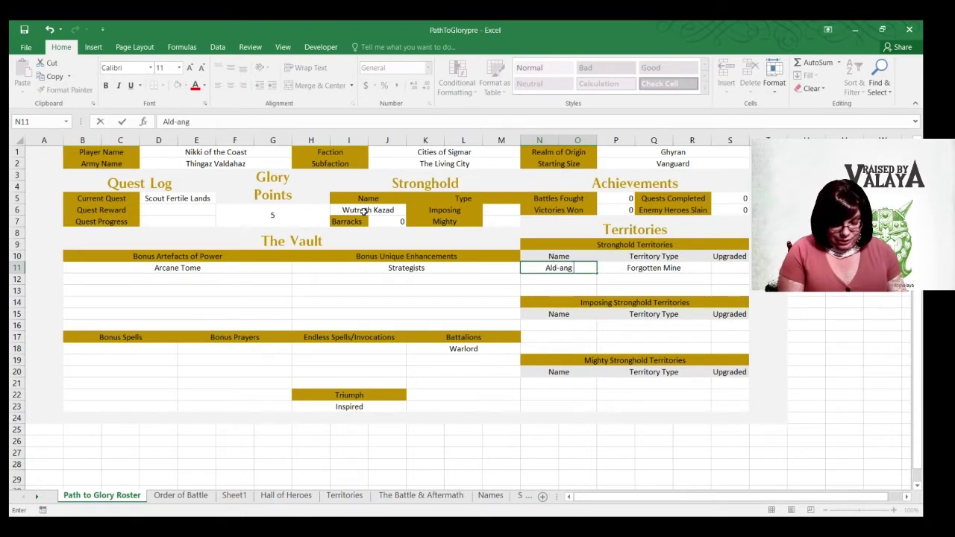
{"action": "type", "text": " Grung"}
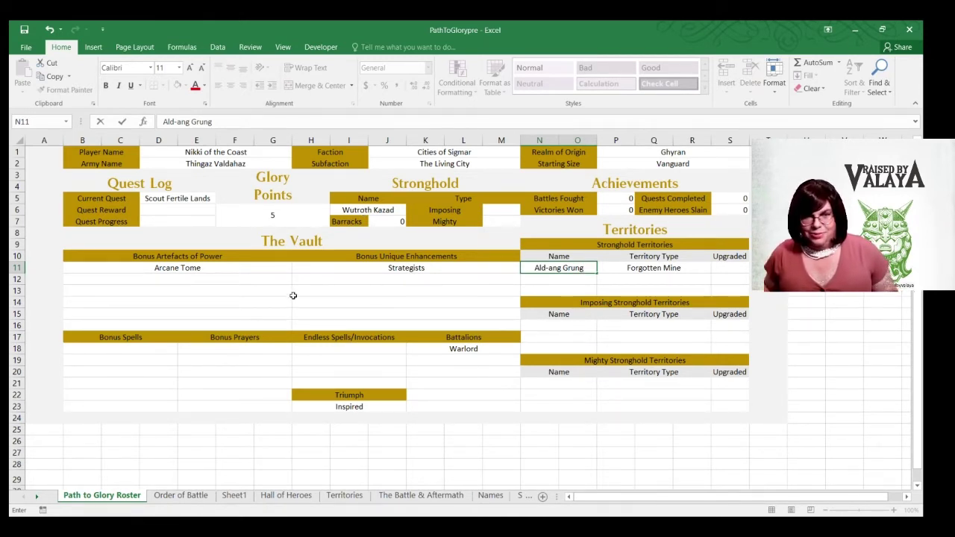
Check the warlord's empty name field in the Order of Battle, and reroll the Orruk/Gitz and Duardin name generators on the Names sheet several times
{"action": "left_click", "coordinate": [182, 495]}
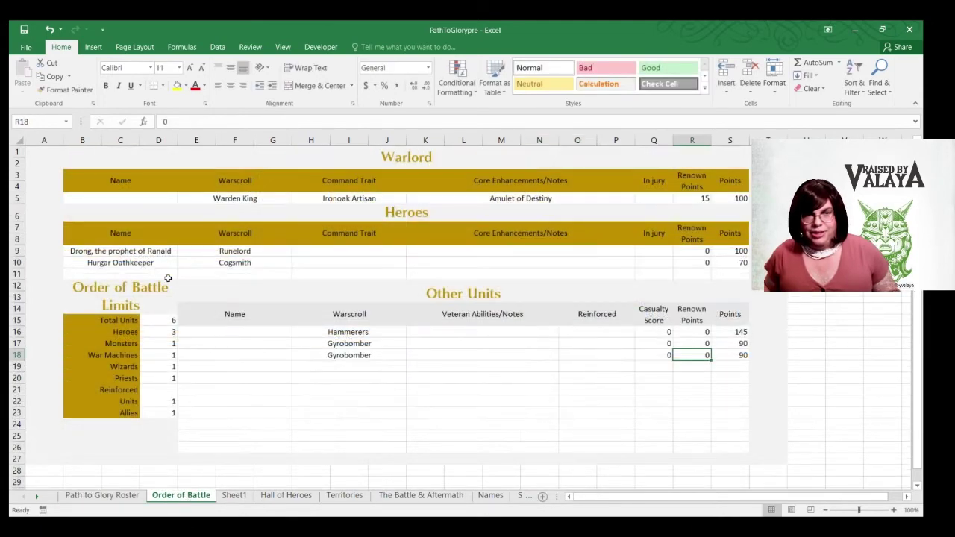
{"action": "left_click", "coordinate": [129, 205]}
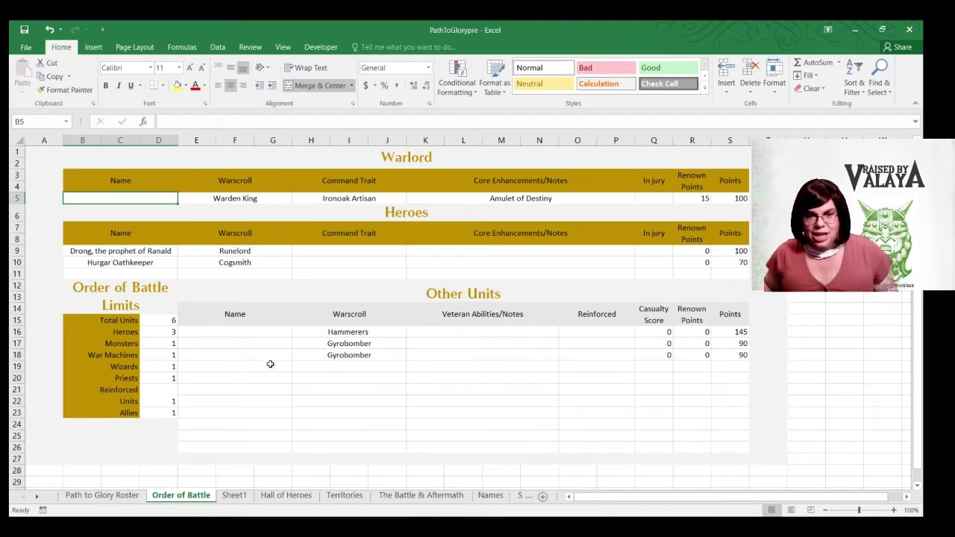
{"action": "left_click", "coordinate": [491, 496]}
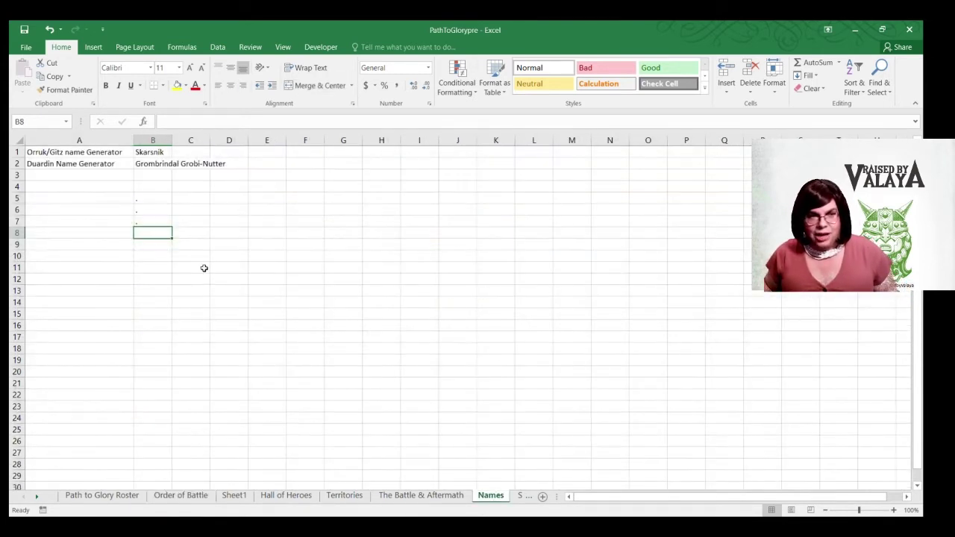
{"action": "left_click", "coordinate": [146, 200]}
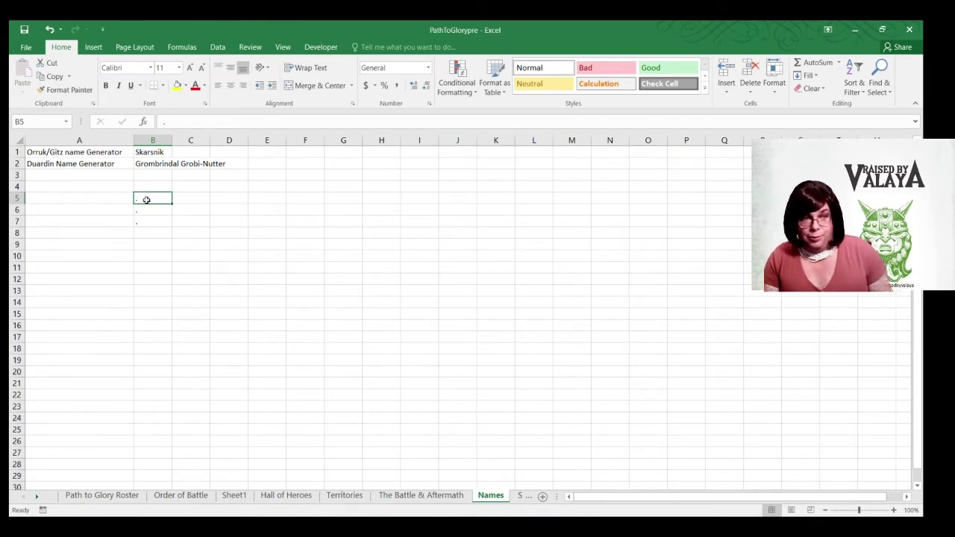
{"action": "type", "text": "."}
{"action": "key", "text": "Return"}
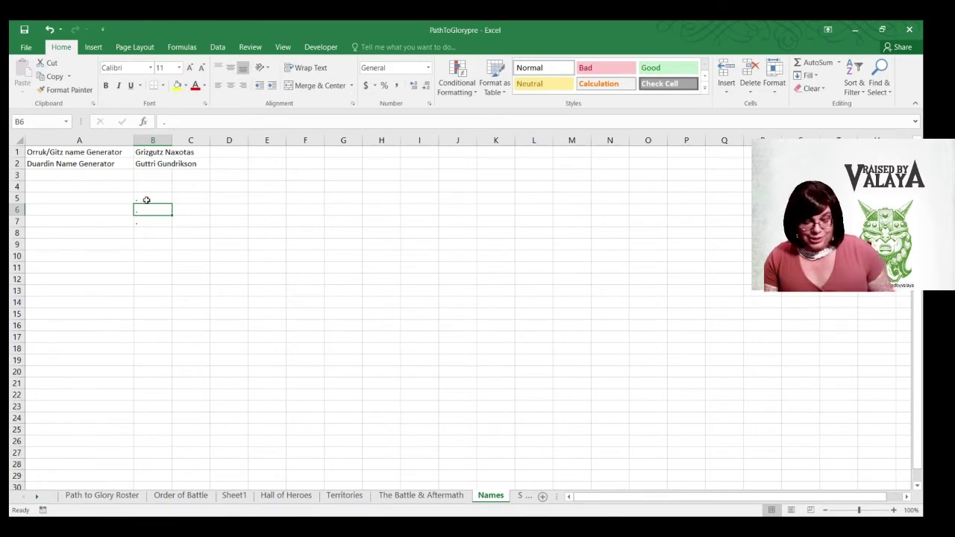
{"action": "key", "text": "Return"}
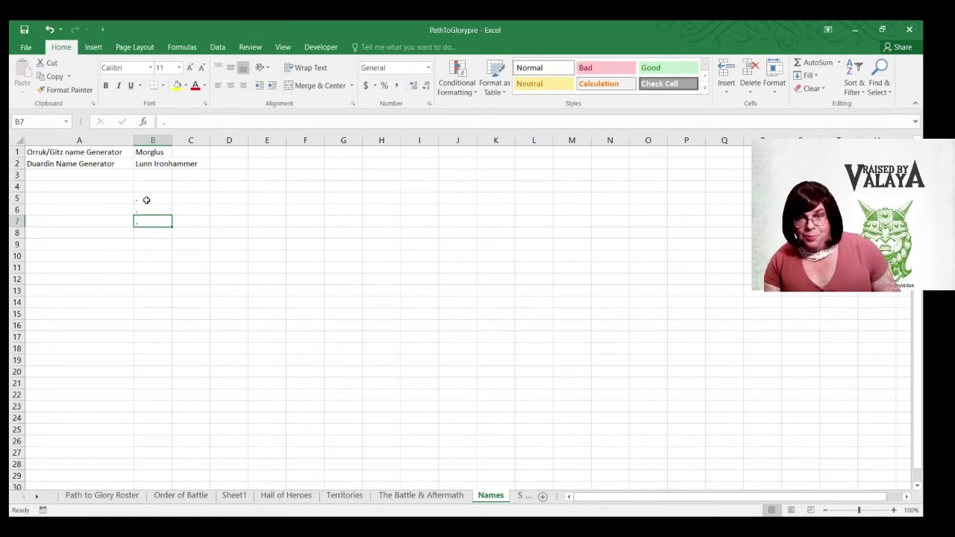
{"action": "type", "text": "."}
{"action": "key", "text": "Return"}
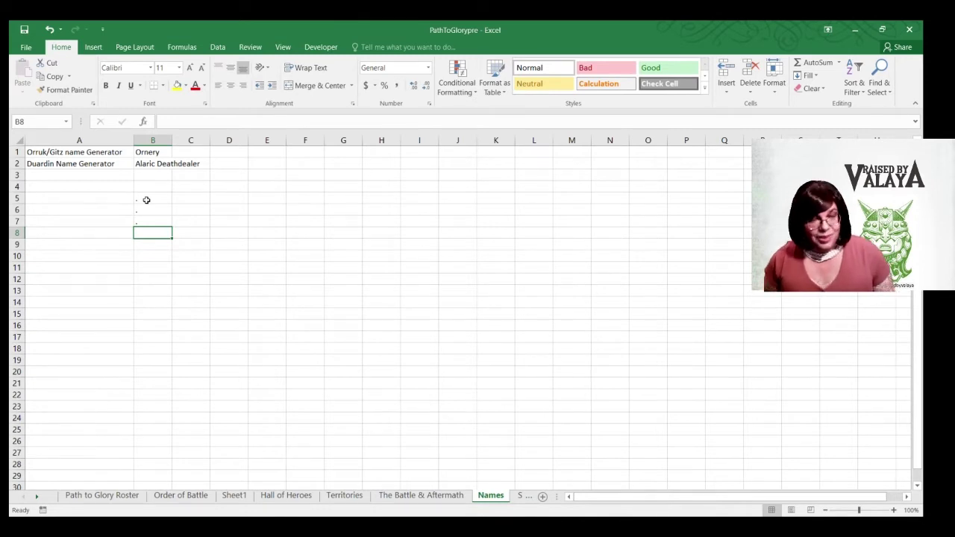
Name the Warden King warlord "Thorgrim, the Dark Bringer" on the Order of Battle sheet
{"action": "left_click", "coordinate": [88, 500]}
{"action": "left_click", "coordinate": [173, 498]}
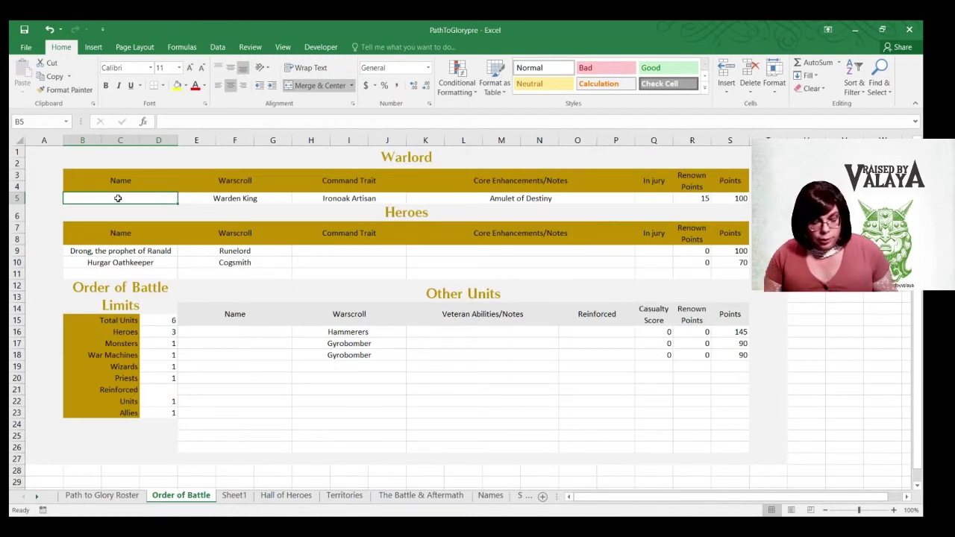
{"action": "type", "text": "Thorgrim"}
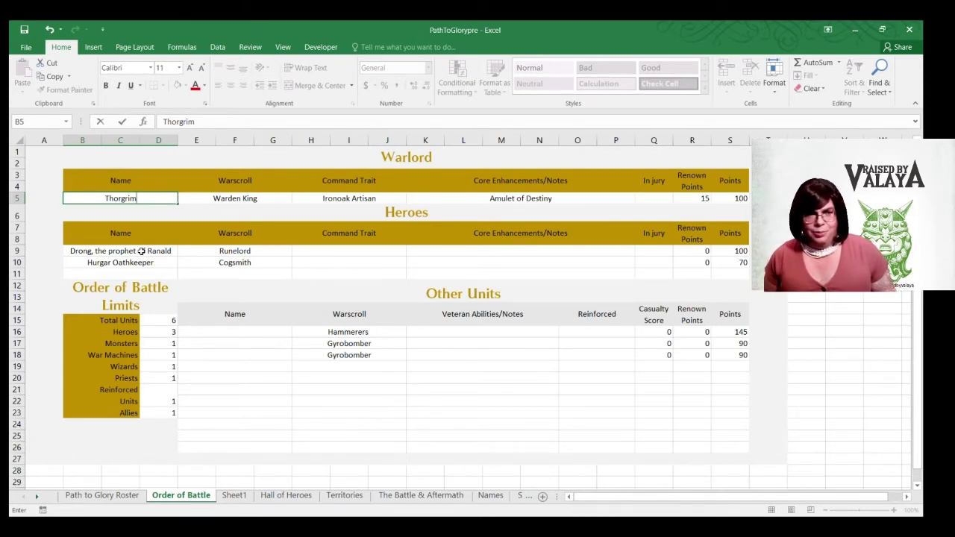
{"action": "type", "text": ", "}
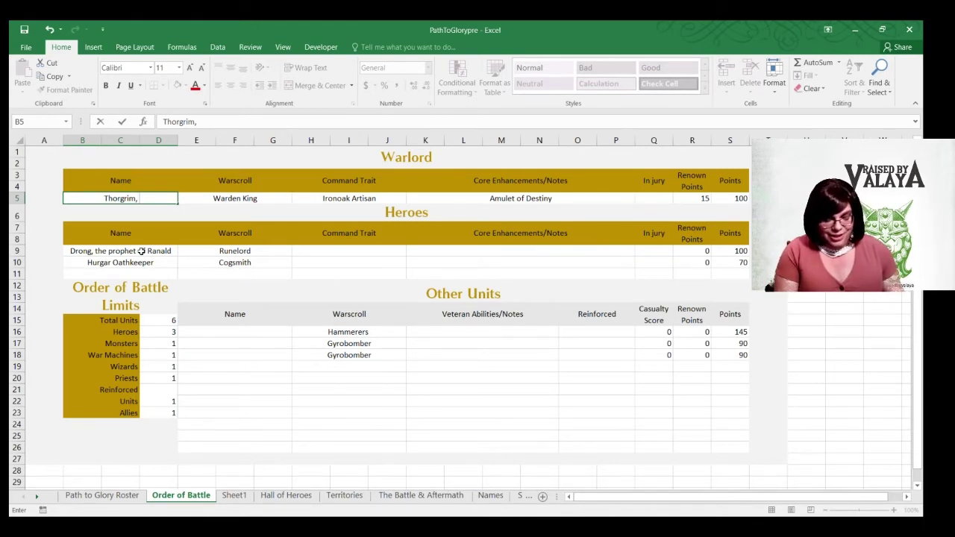
{"action": "type", "text": "the Da"}
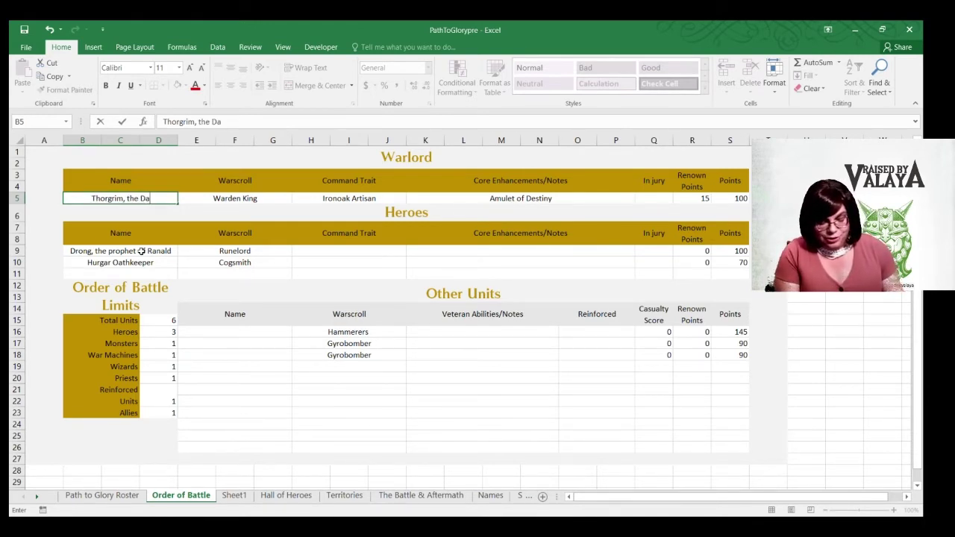
{"action": "type", "text": "rk Bringer"}
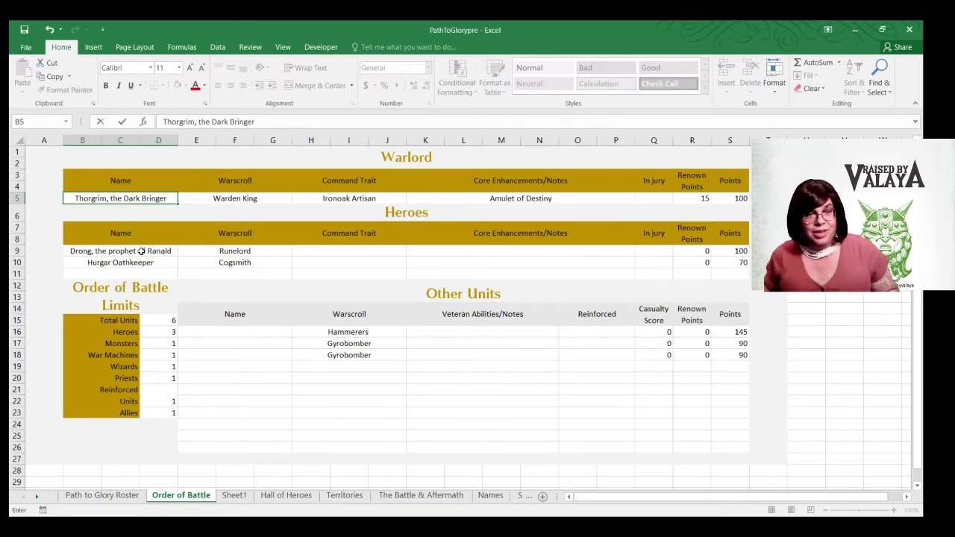
{"action": "left_click", "coordinate": [145, 252]}
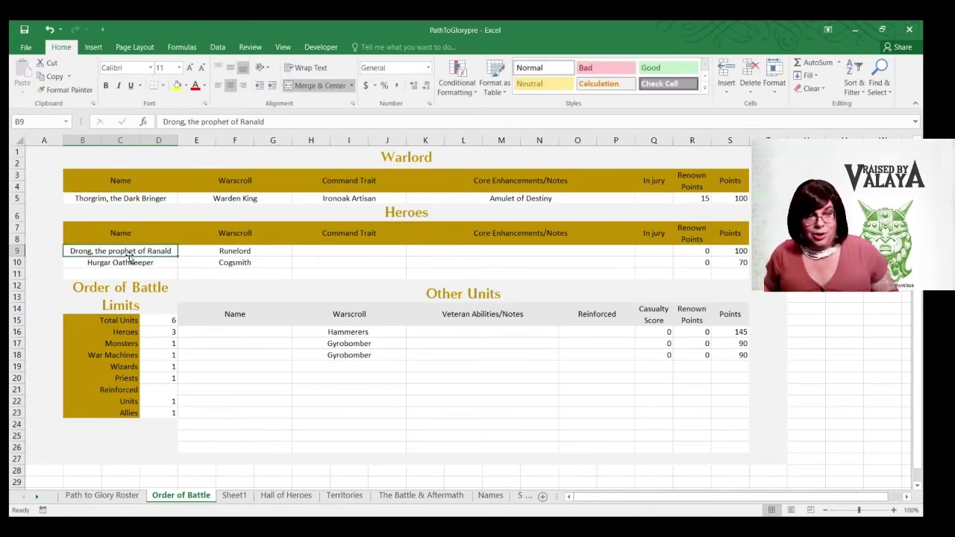
{"action": "left_click", "coordinate": [190, 260]}
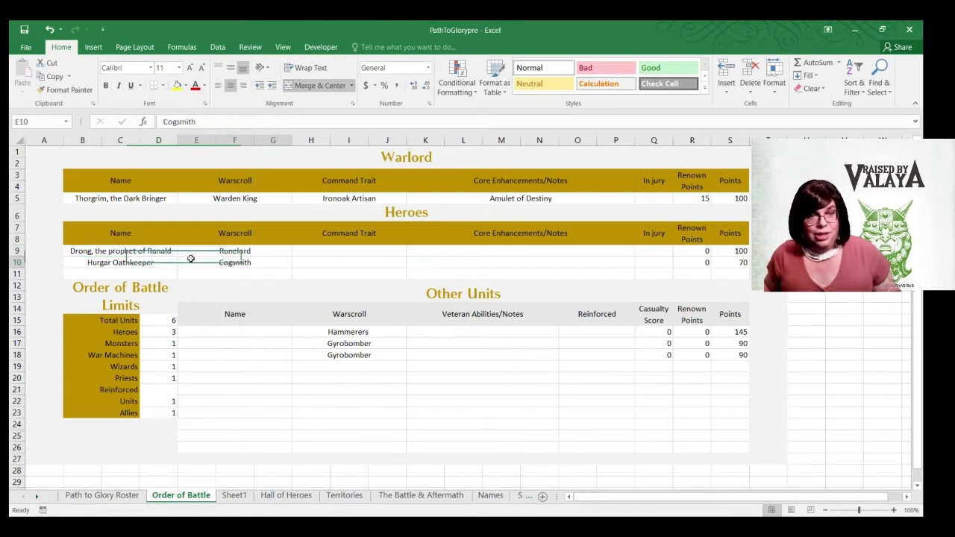
{"action": "left_click", "coordinate": [125, 263]}
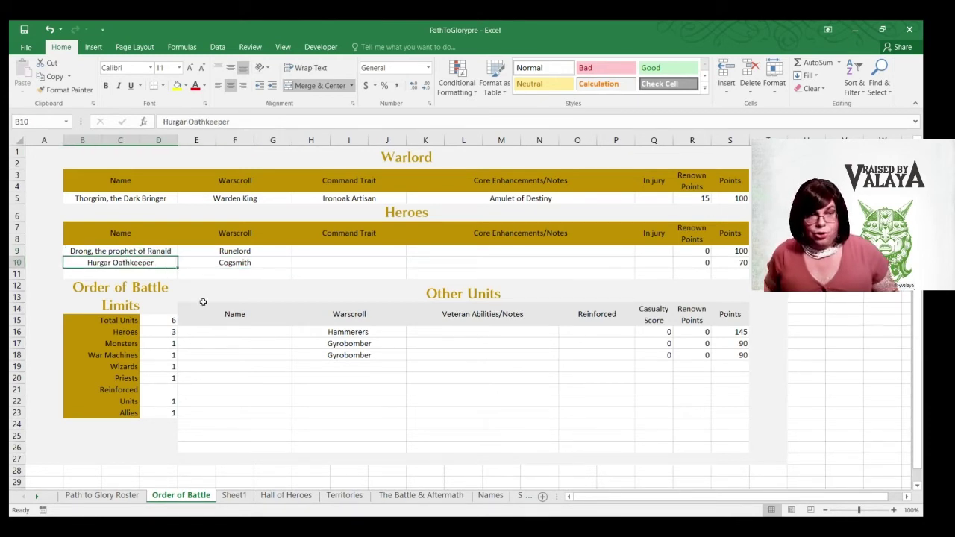
Name the Hammerers unit "Wald Rovers" in the Other Units table
{"action": "left_click", "coordinate": [215, 331]}
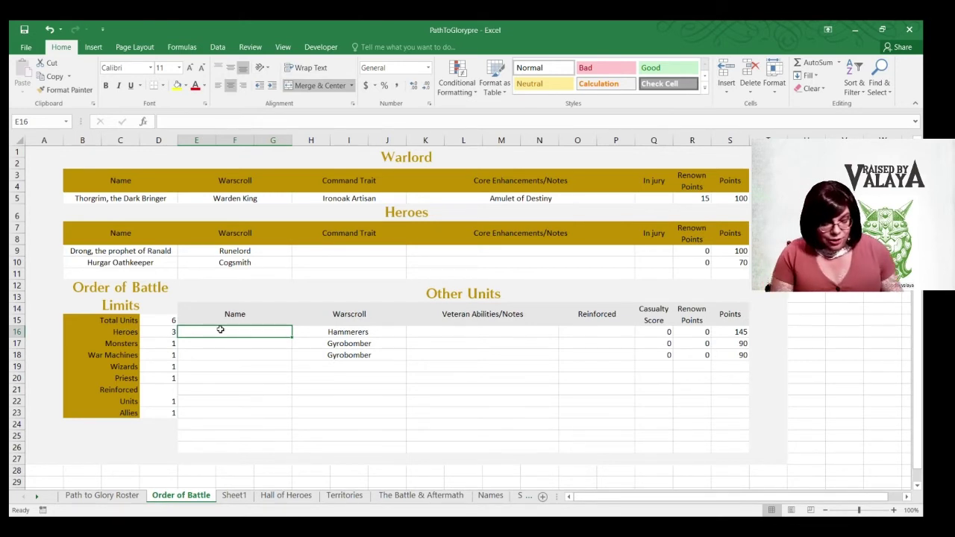
{"action": "type", "text": "Wald"}
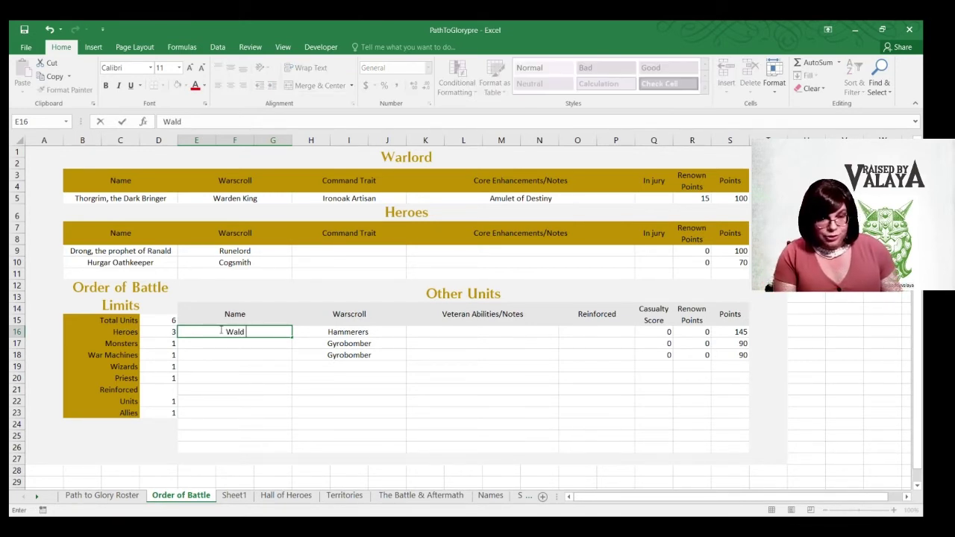
{"action": "type", "text": " Rovers"}
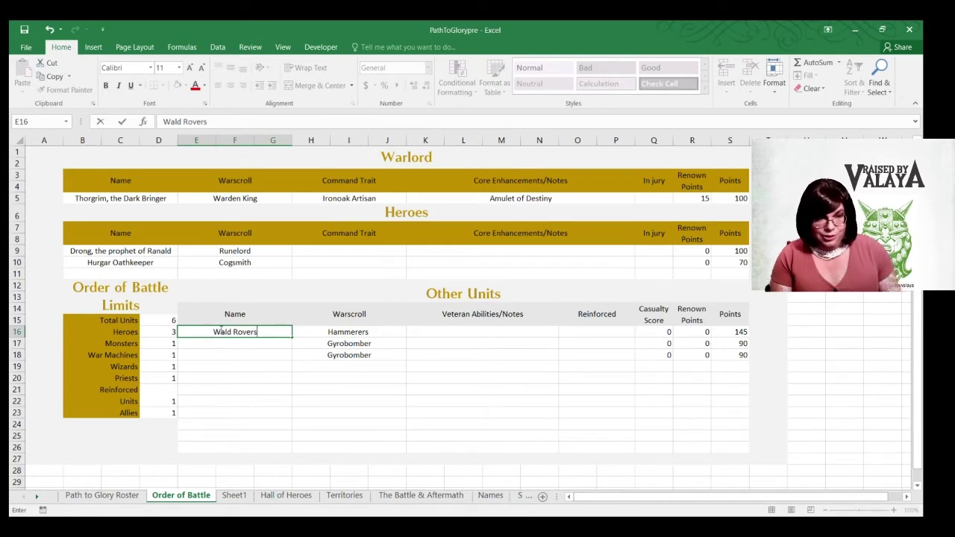
Name the first Gyrobomber unit "Molgo Stonebeard" in the Other Units table
{"action": "left_click", "coordinate": [193, 343]}
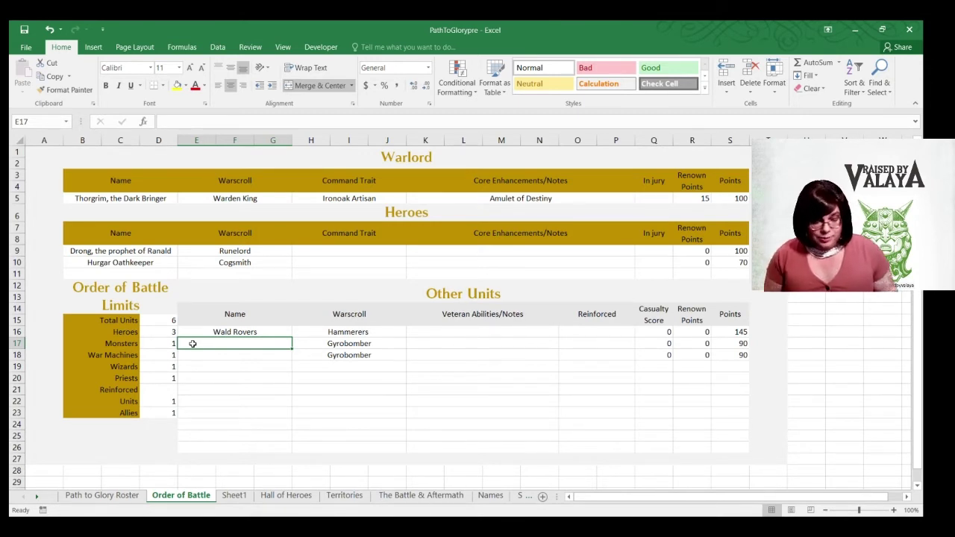
{"action": "type", "text": "Molgo "}
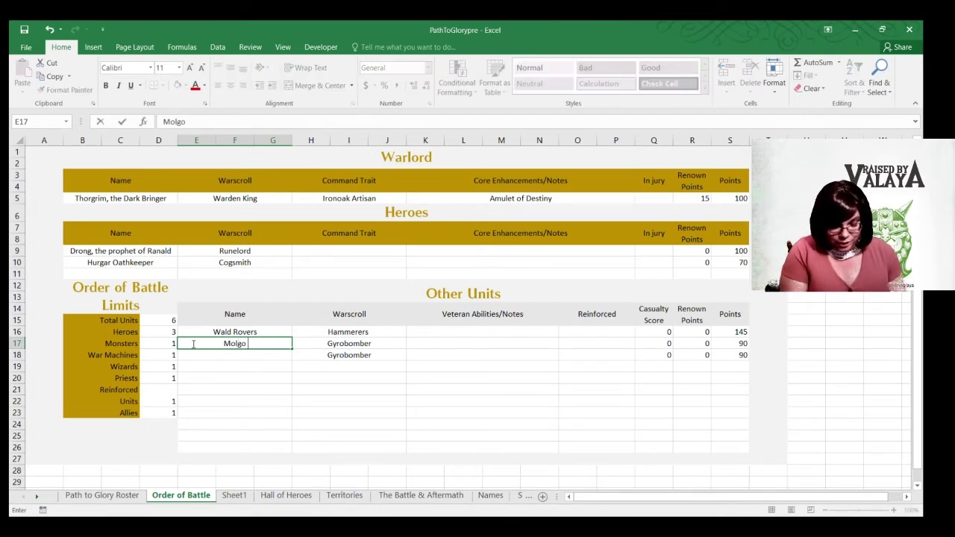
{"action": "type", "text": "Stonebeard"}
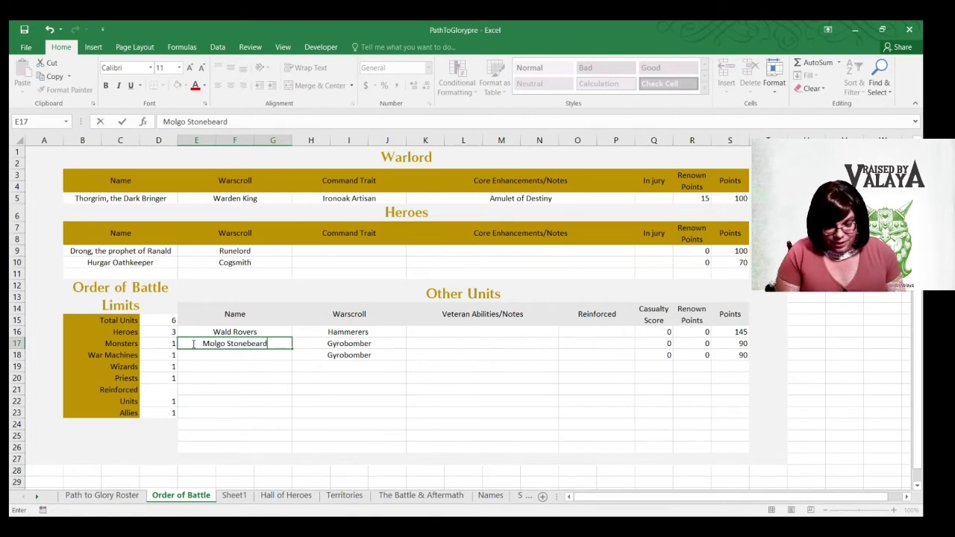
{"action": "key", "text": "Return"}
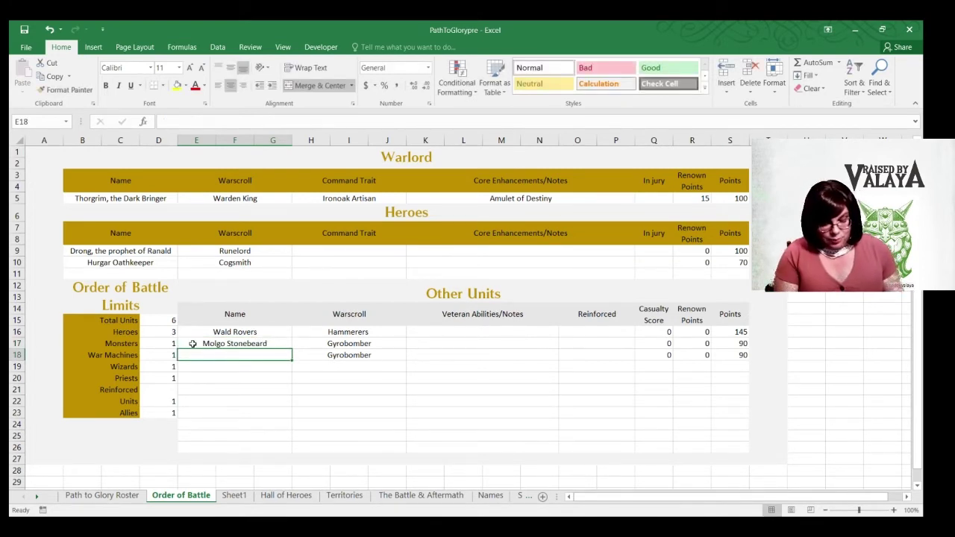
Name the second Gyrobomber unit "Valar Knucklebreaker" in the Other Units table
{"action": "type", "text": "Valar"}
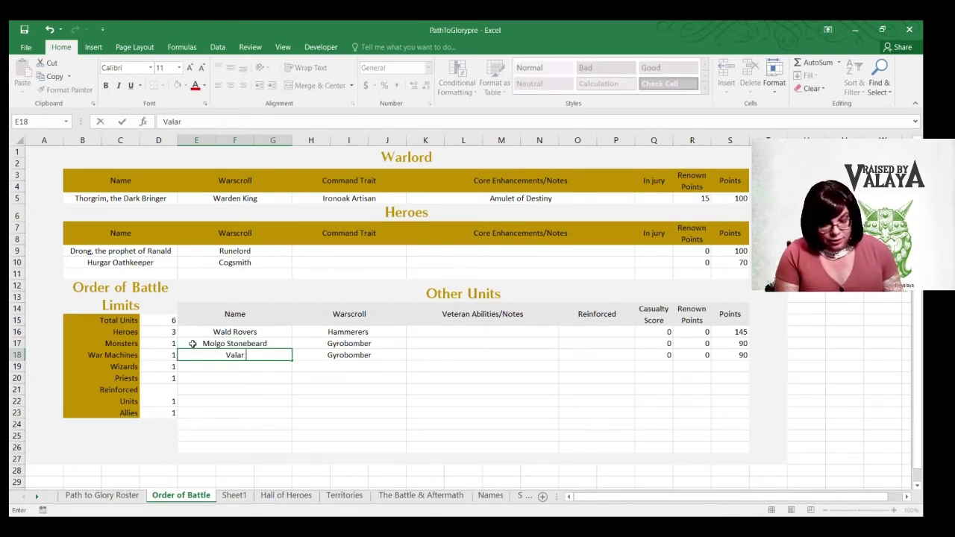
{"action": "type", "text": " Knucklebreake"}
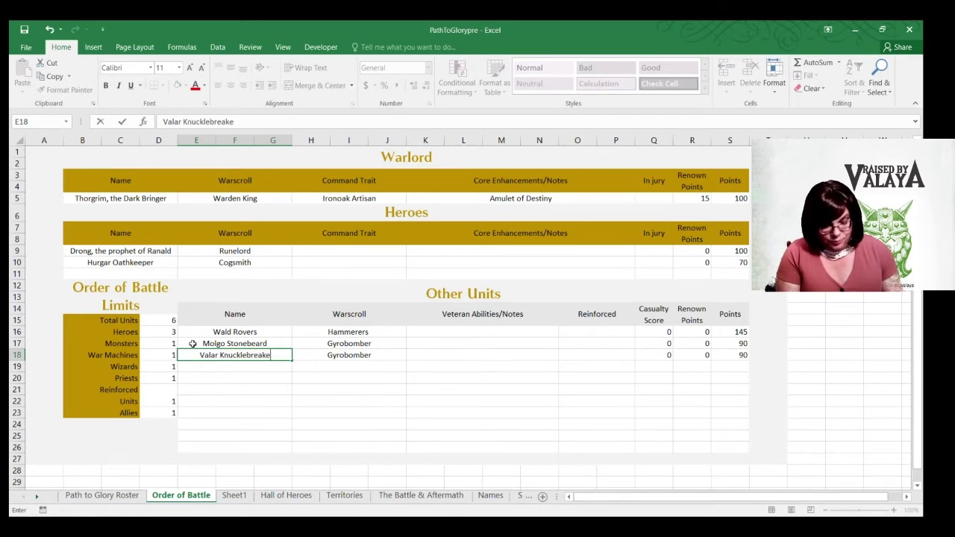
{"action": "type", "text": "r"}
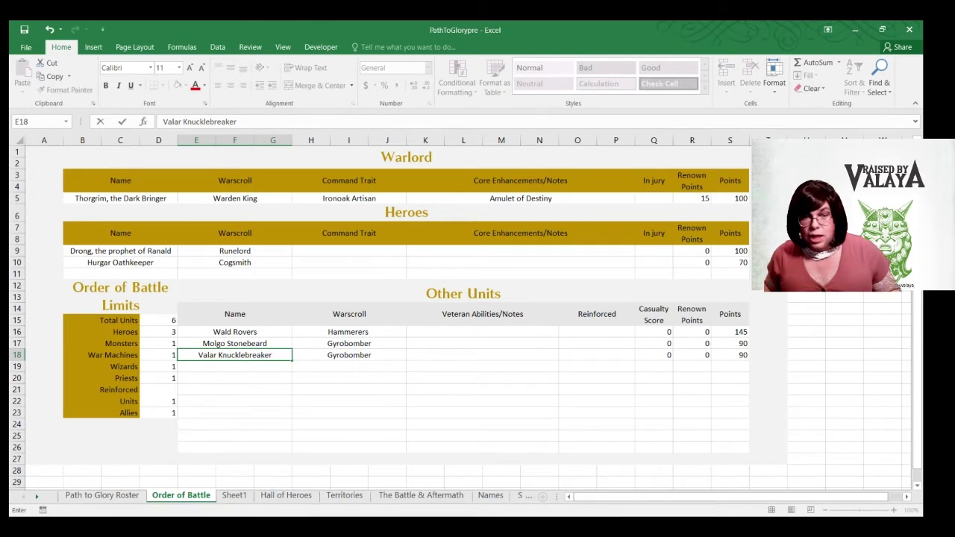
{"action": "key", "text": "alt+Tab"}
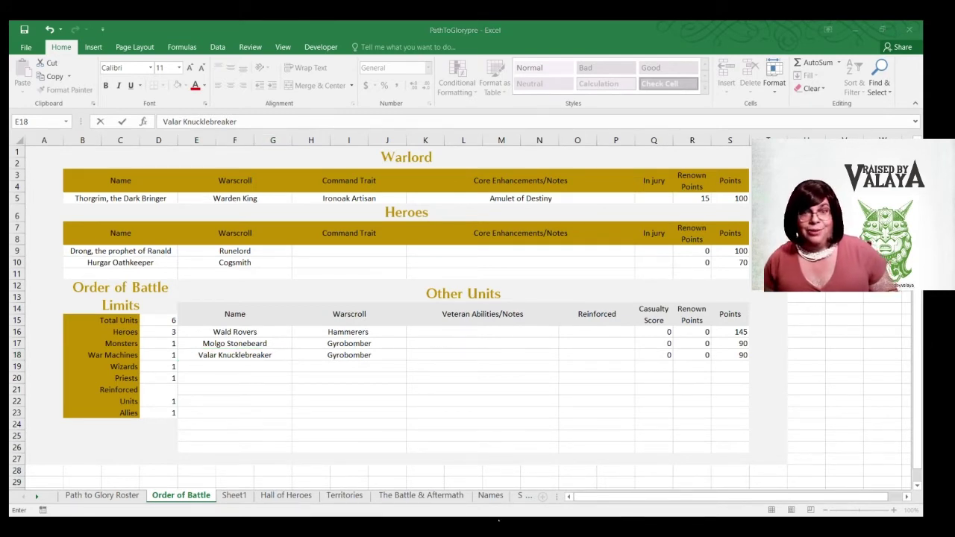
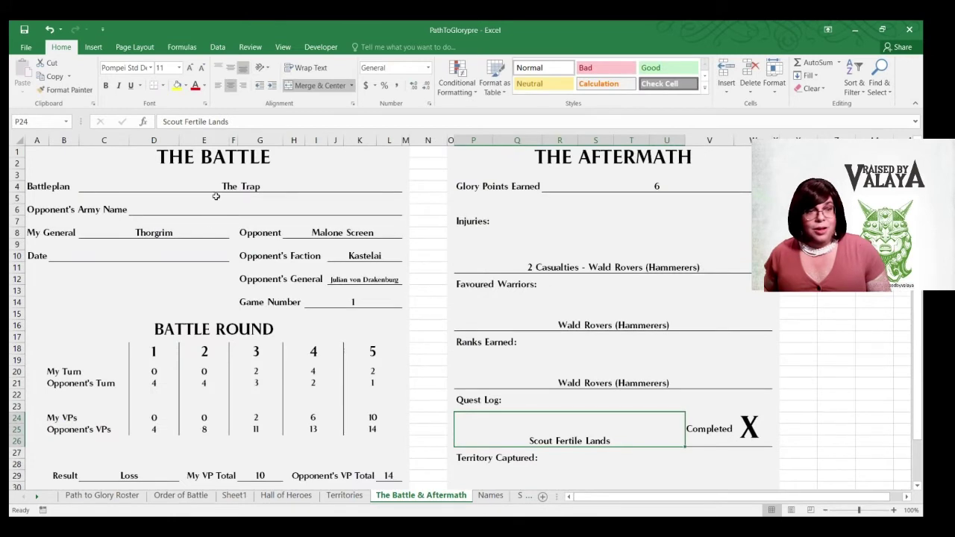
Review the battle details on The Battle & Aftermath sheet: battleplan, opponent, both generals, opponent's faction and game number
{"action": "left_click", "coordinate": [218, 183]}
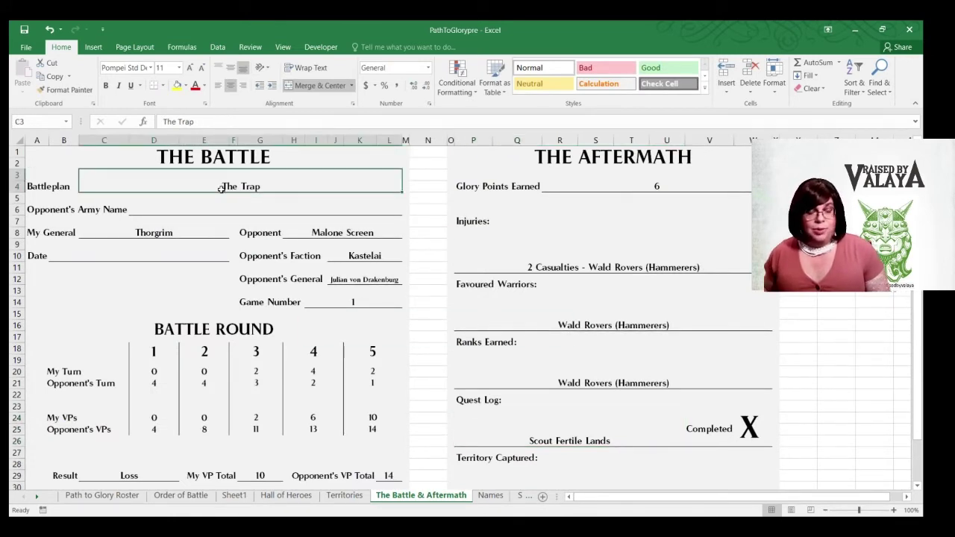
{"action": "left_click", "coordinate": [310, 231]}
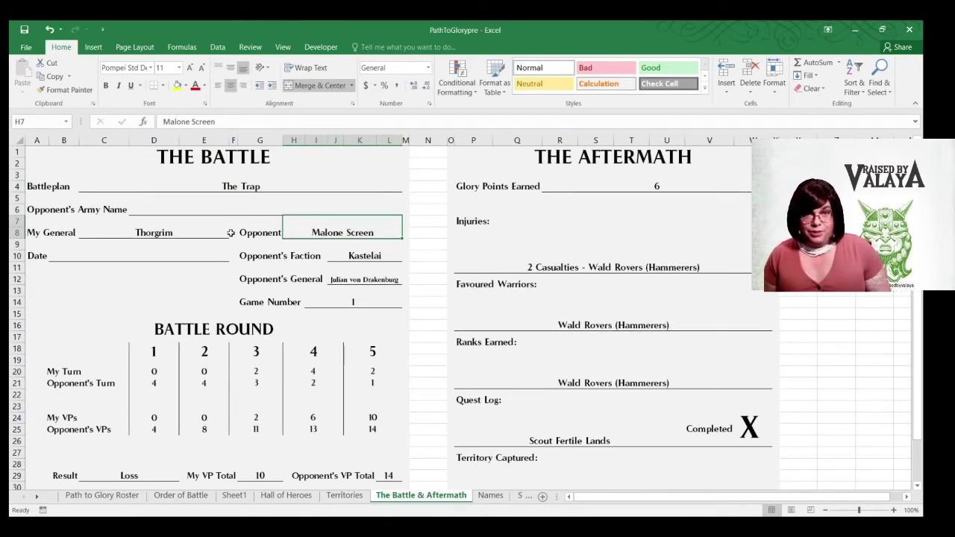
{"action": "left_click", "coordinate": [202, 235]}
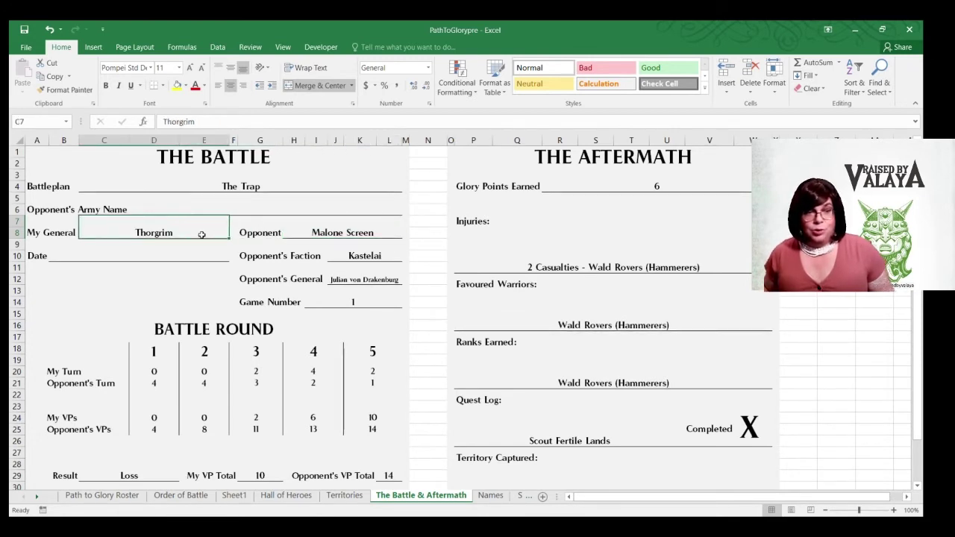
{"action": "left_click", "coordinate": [351, 255]}
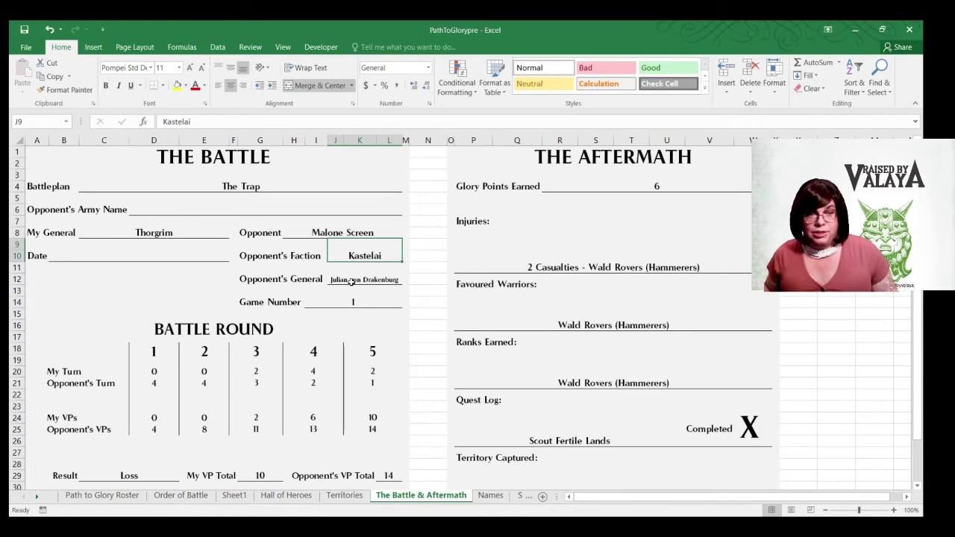
{"action": "left_click", "coordinate": [351, 280]}
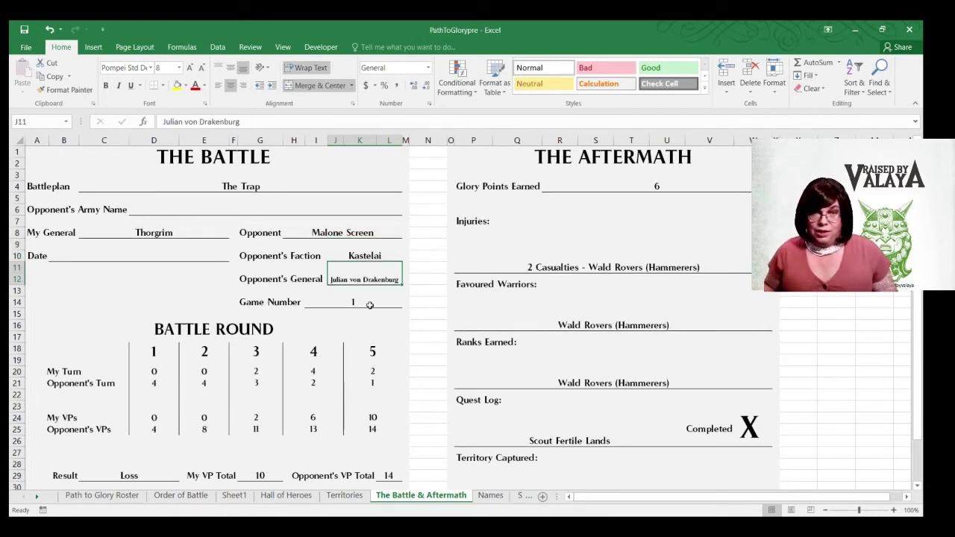
{"action": "left_click", "coordinate": [370, 305]}
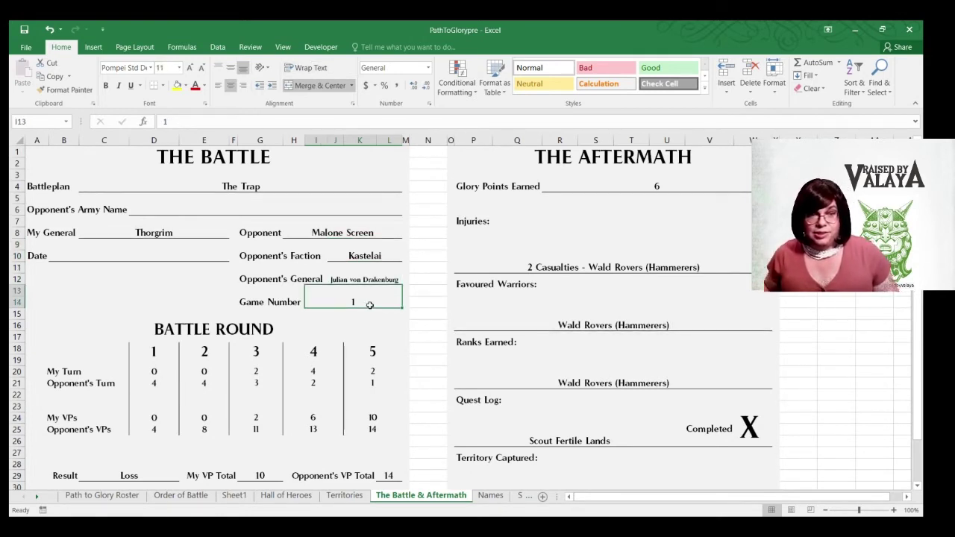
Examine both players' turn scores for battle rounds 1 to 3 and the My VPs formulas for rounds 3 and 5
{"action": "scroll", "coordinate": [94, 335], "scroll_direction": "down", "scroll_amount": 1}
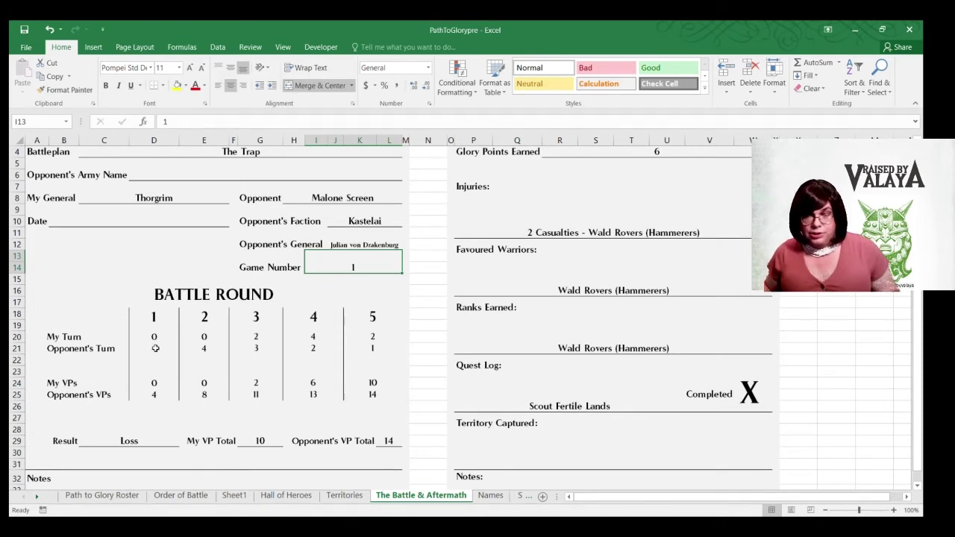
{"action": "left_click", "coordinate": [155, 348]}
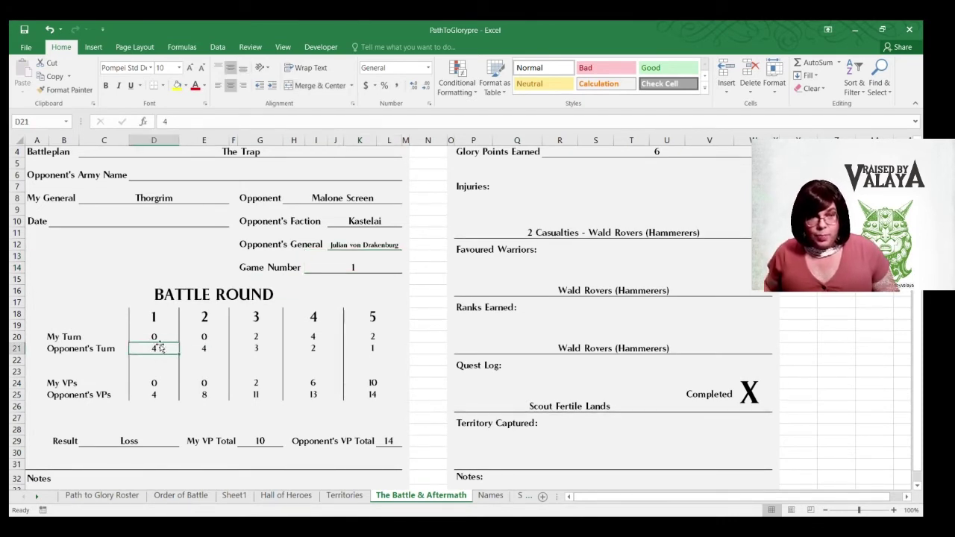
{"action": "left_click", "coordinate": [160, 337]}
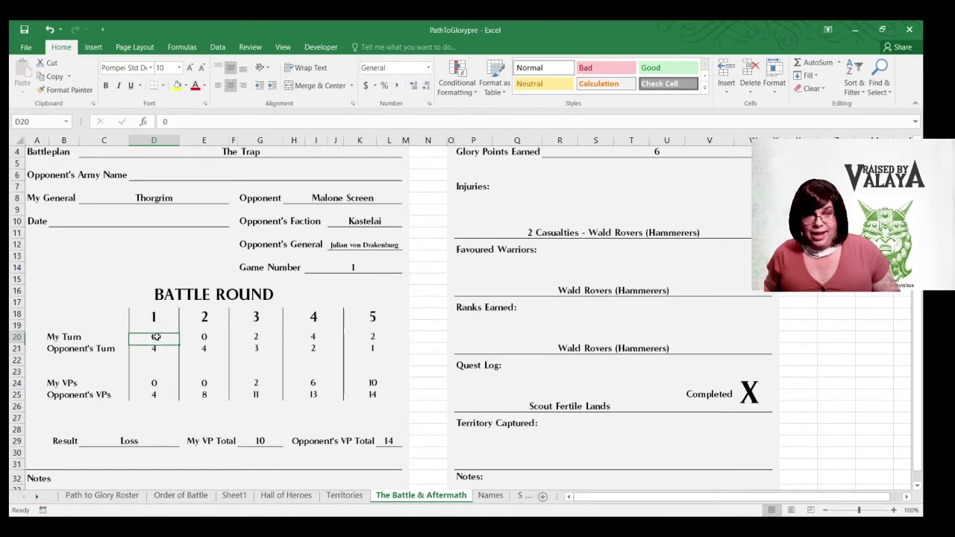
{"action": "left_click", "coordinate": [200, 348]}
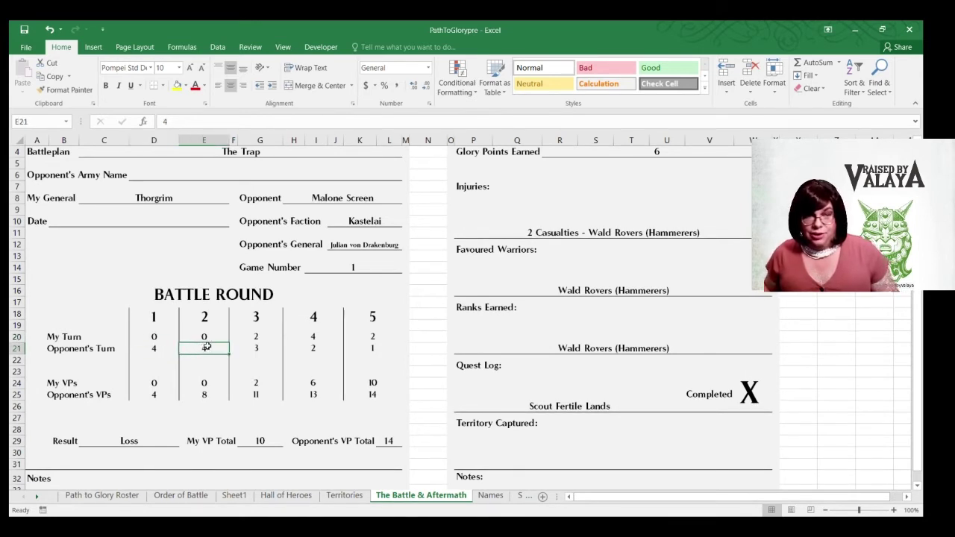
{"action": "left_click", "coordinate": [200, 336]}
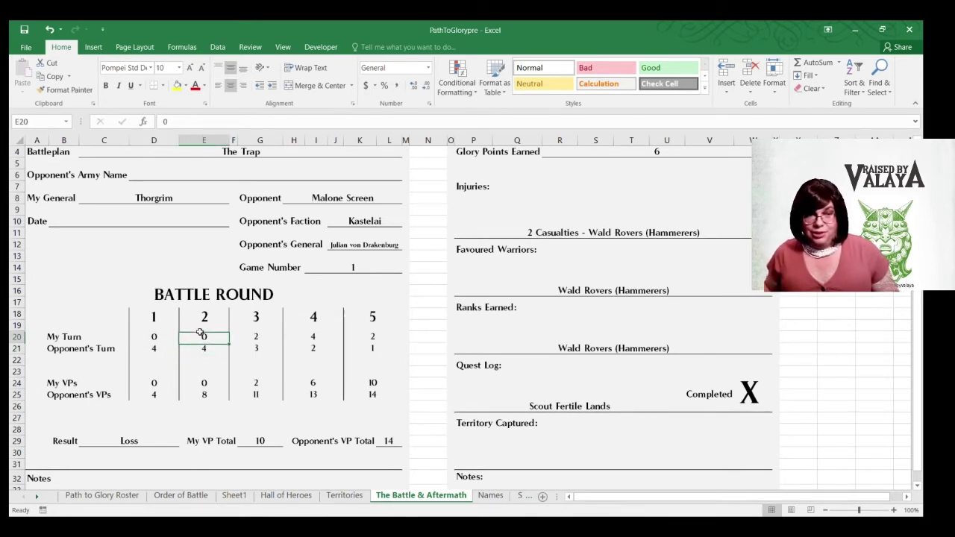
{"action": "left_click", "coordinate": [253, 347]}
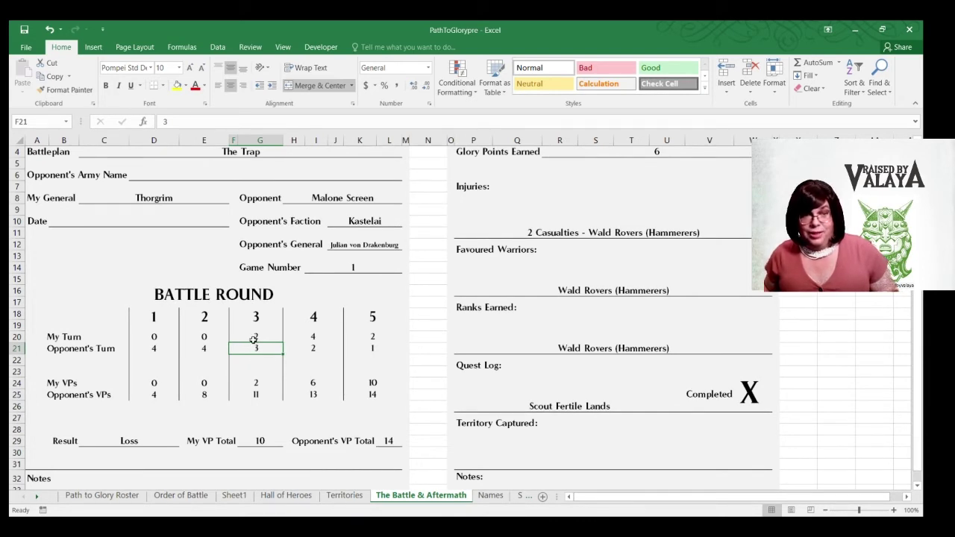
{"action": "left_click", "coordinate": [254, 339]}
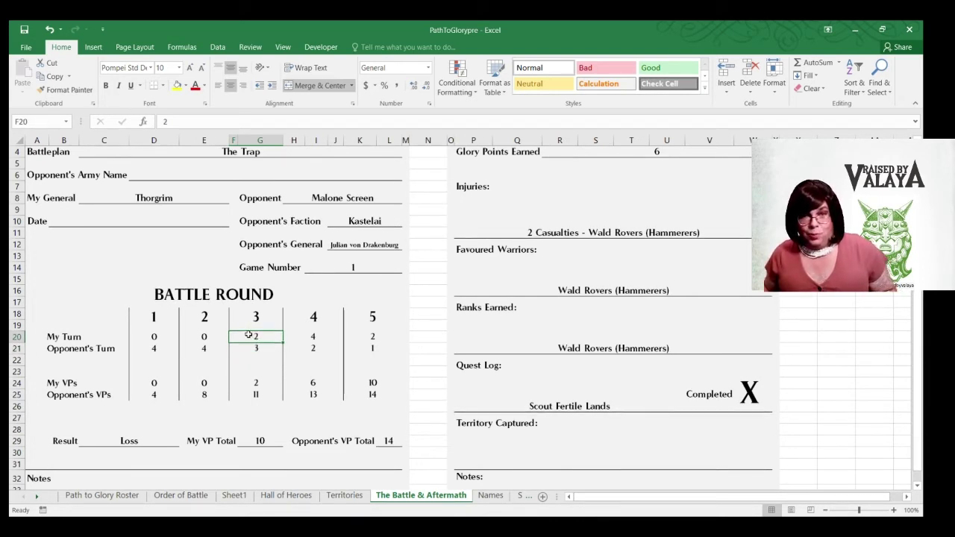
{"action": "left_click", "coordinate": [256, 382]}
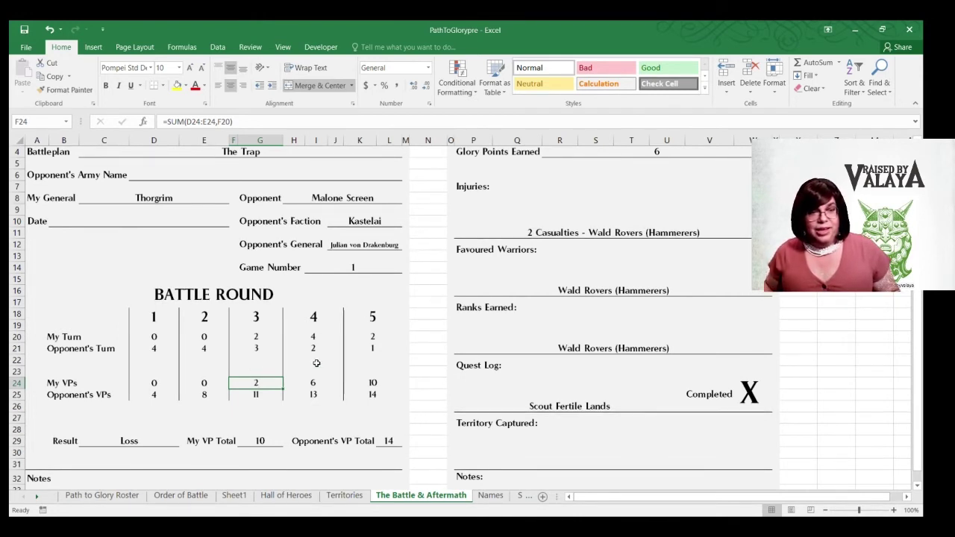
{"action": "left_click", "coordinate": [373, 383]}
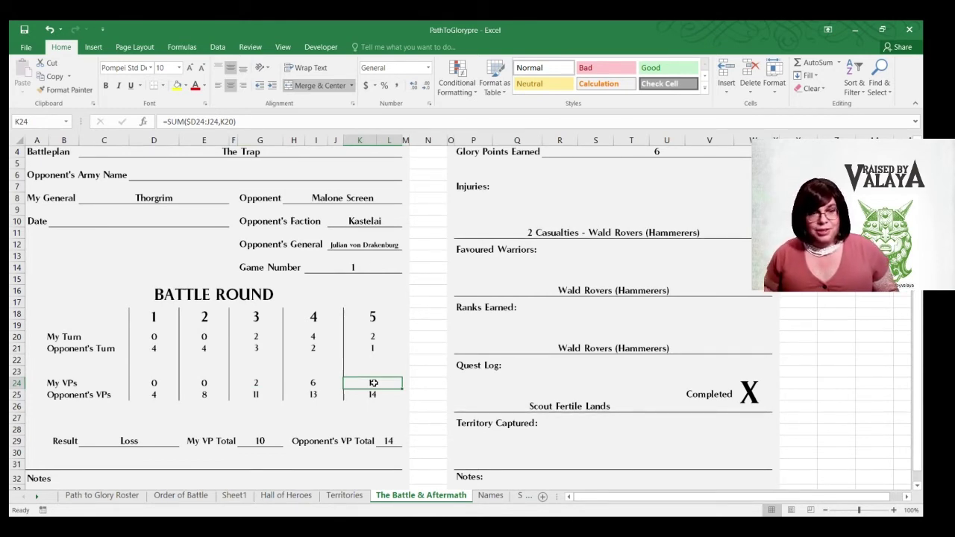
Set the My Turn score for battle round 4 to 2
{"action": "left_click", "coordinate": [314, 337]}
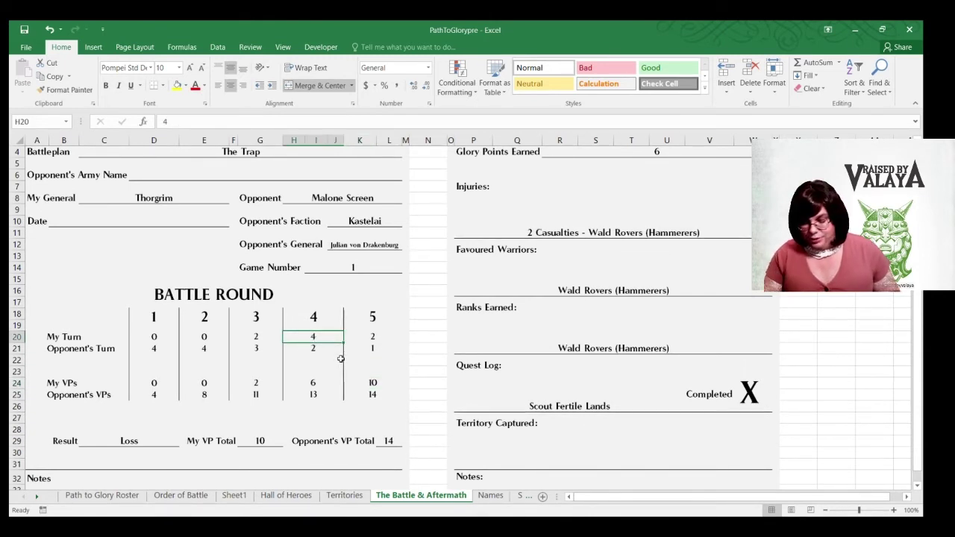
{"action": "type", "text": "2"}
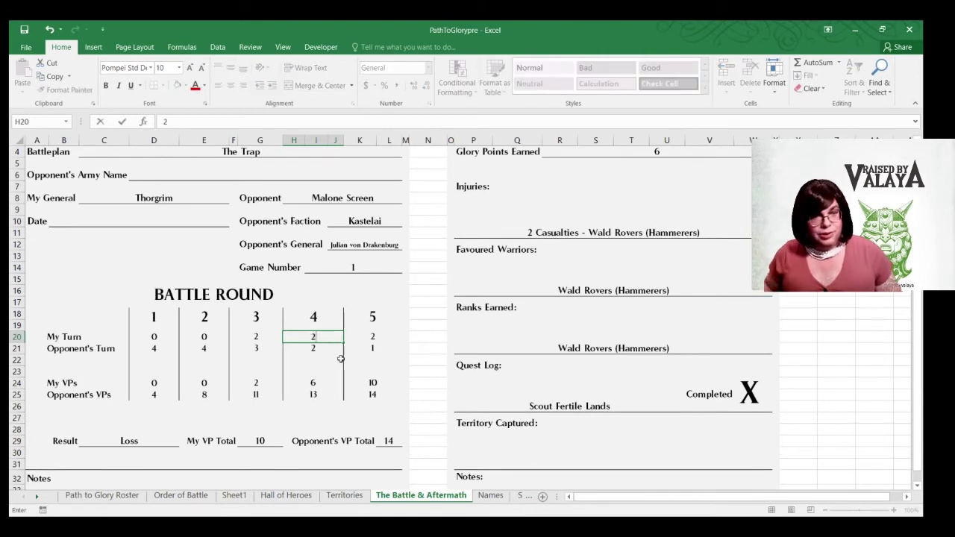
{"action": "left_click", "coordinate": [375, 331]}
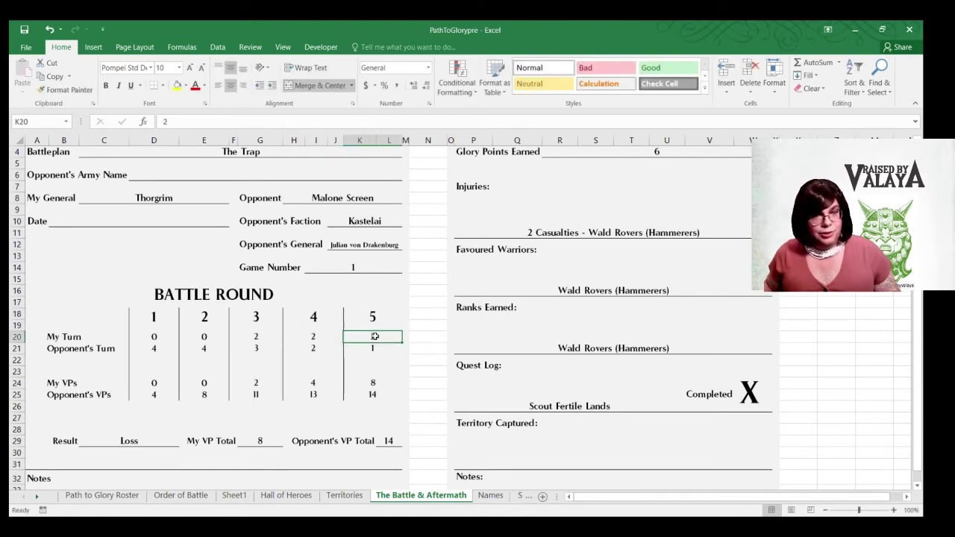
Correct the round 5 My VPs formula to sum the My Turn scores, =SUM($D20:J20,K20)
{"action": "left_click", "coordinate": [376, 384]}
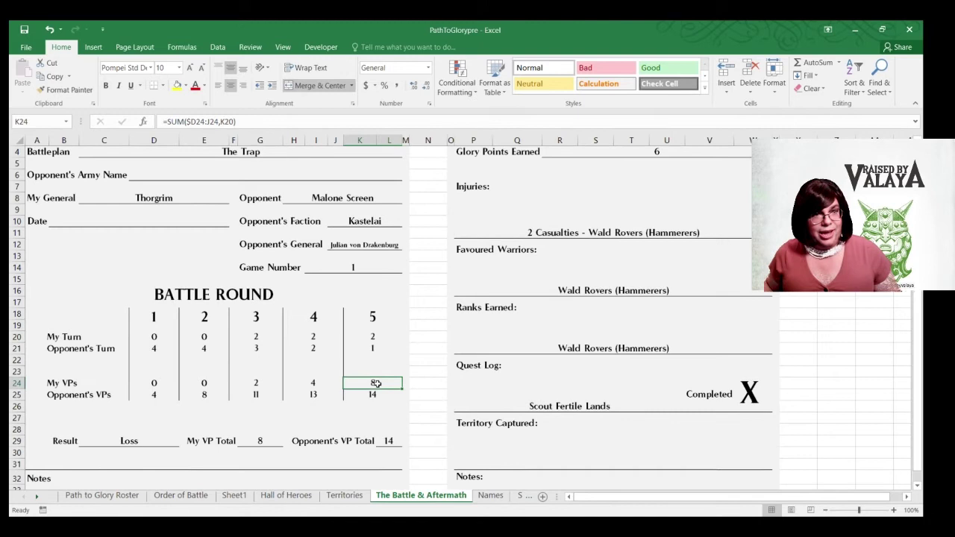
{"action": "left_click", "coordinate": [261, 123]}
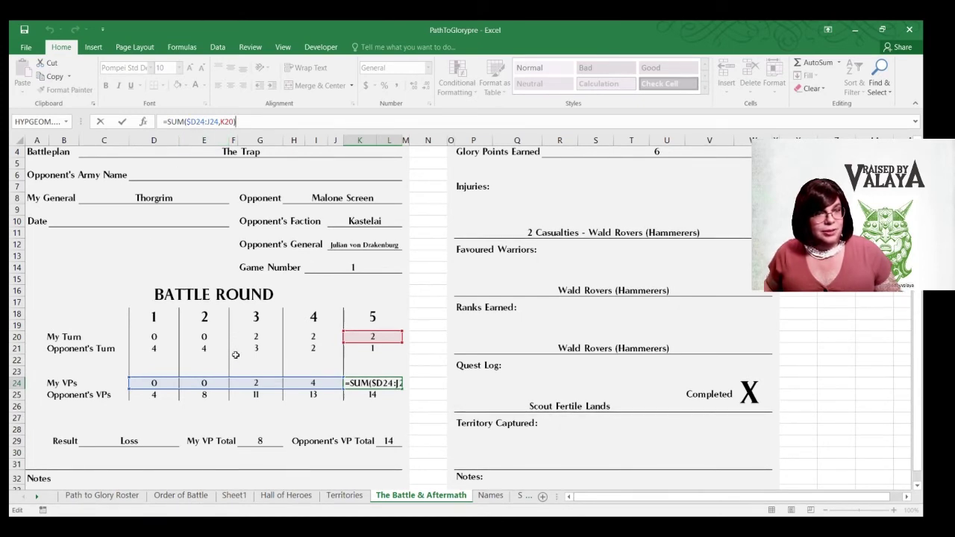
{"action": "left_click_drag", "start_coordinate": [234, 378], "coordinate": [233, 343]}
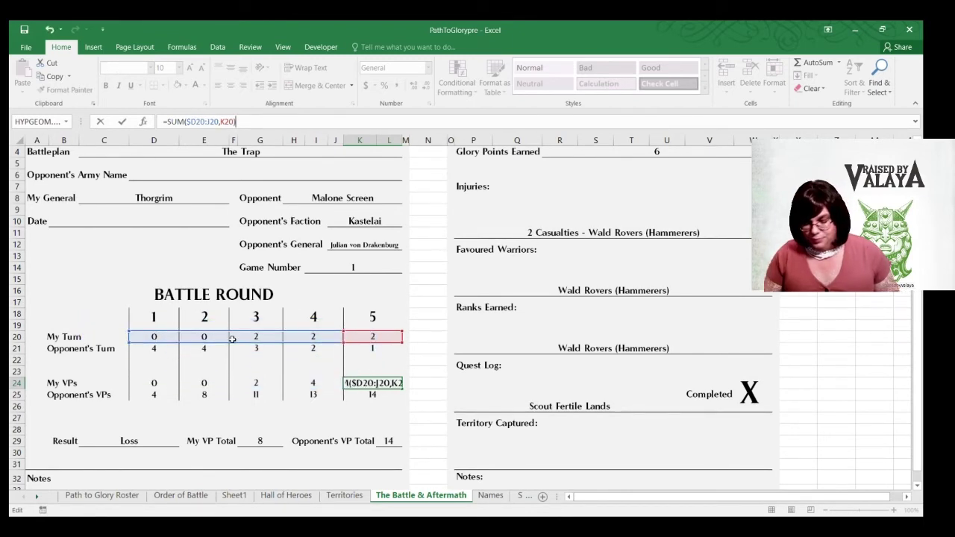
{"action": "key", "text": "Return"}
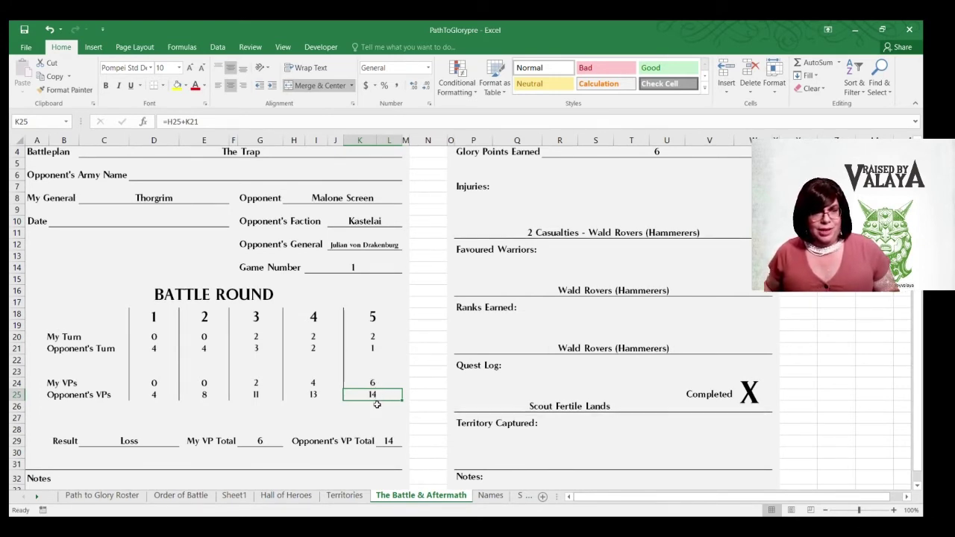
Check the round 5 Opponent's VPs formula, the battle result and both players' VP total cells
{"action": "left_click", "coordinate": [234, 122]}
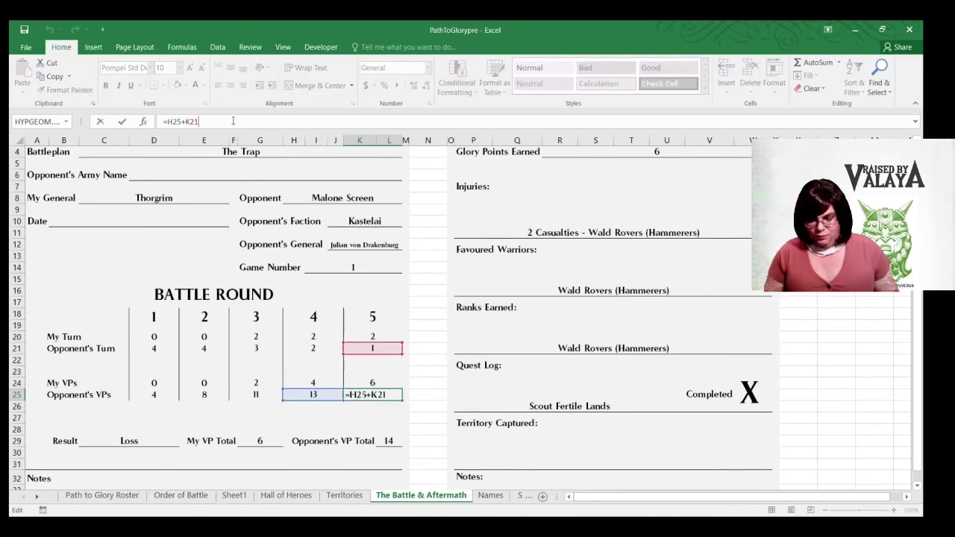
{"action": "left_click", "coordinate": [172, 413]}
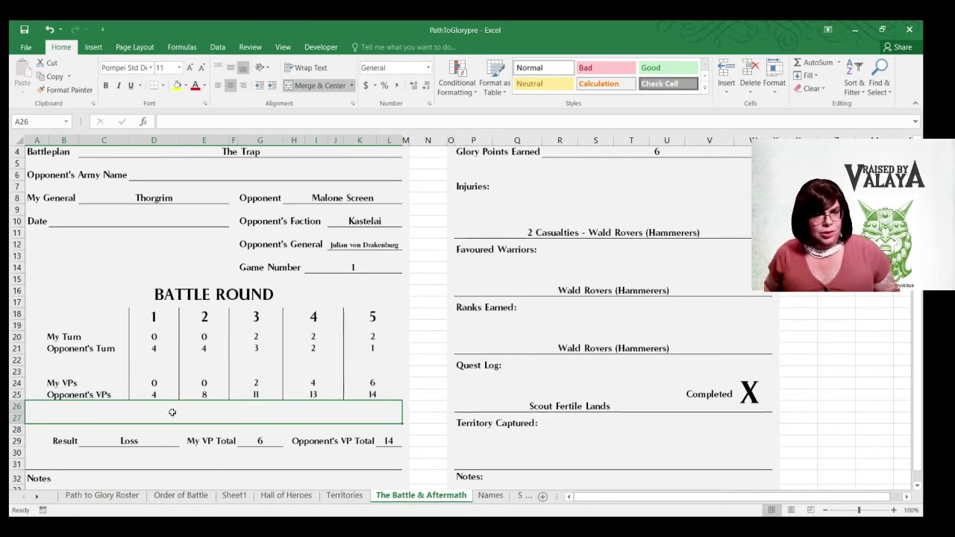
{"action": "left_click", "coordinate": [164, 440]}
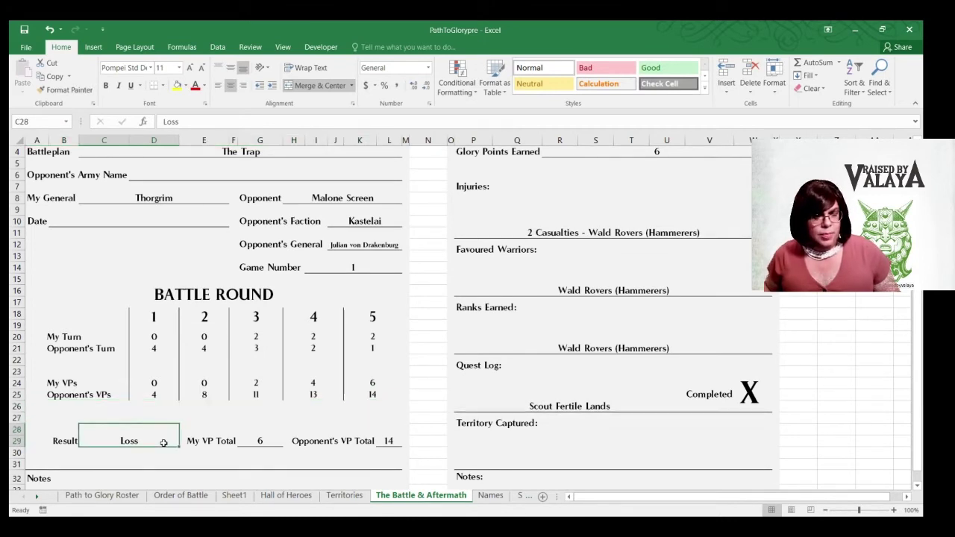
{"action": "left_click", "coordinate": [263, 439]}
{"action": "left_click", "coordinate": [379, 441]}
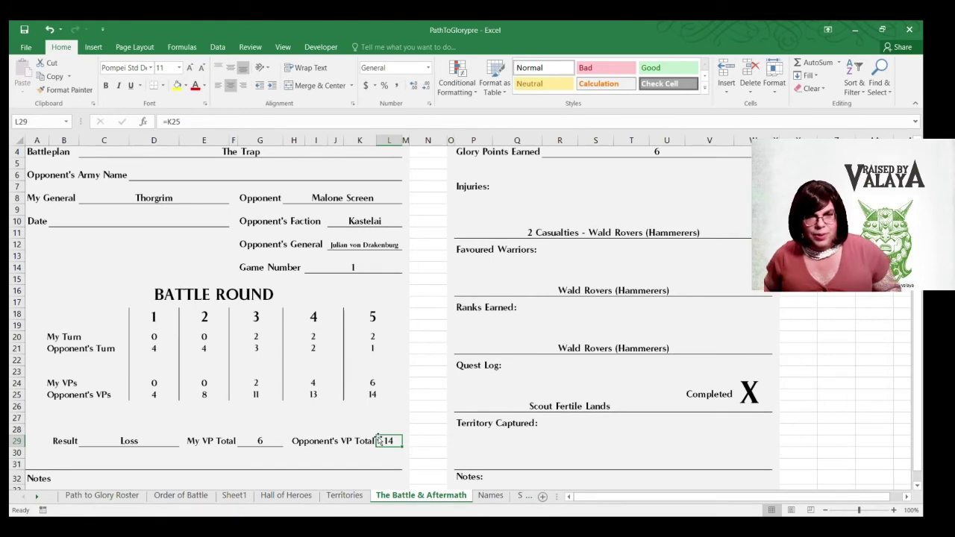
Review the Aftermath record's glory points, injuries, favoured warriors, ranks earned, quest log and quest completion mark
{"action": "scroll", "coordinate": [428, 360], "scroll_direction": "up", "scroll_amount": 1}
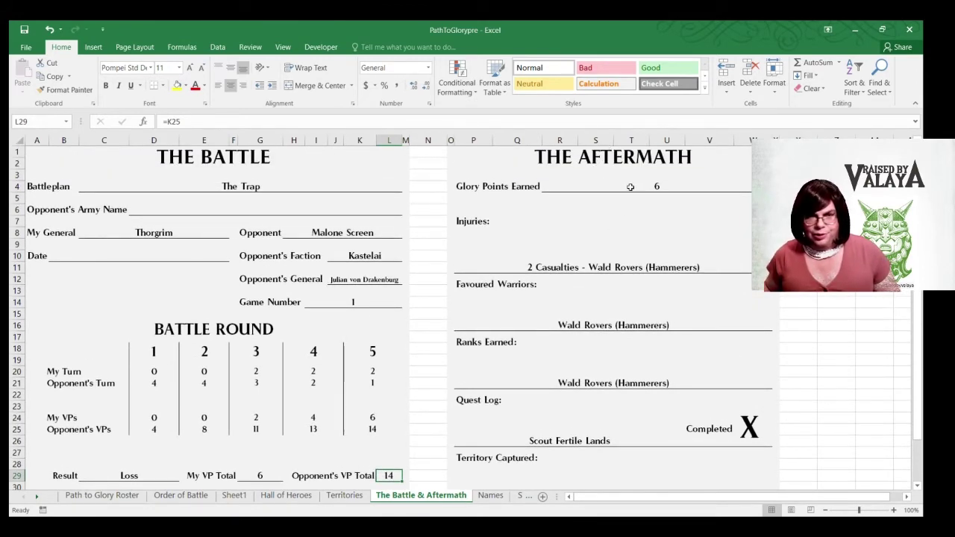
{"action": "left_click", "coordinate": [626, 187]}
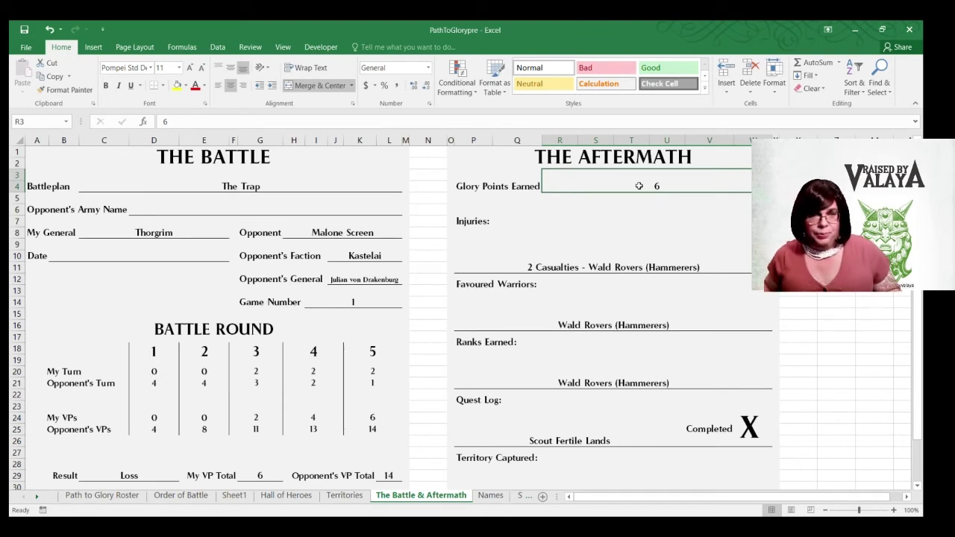
{"action": "left_click", "coordinate": [538, 263]}
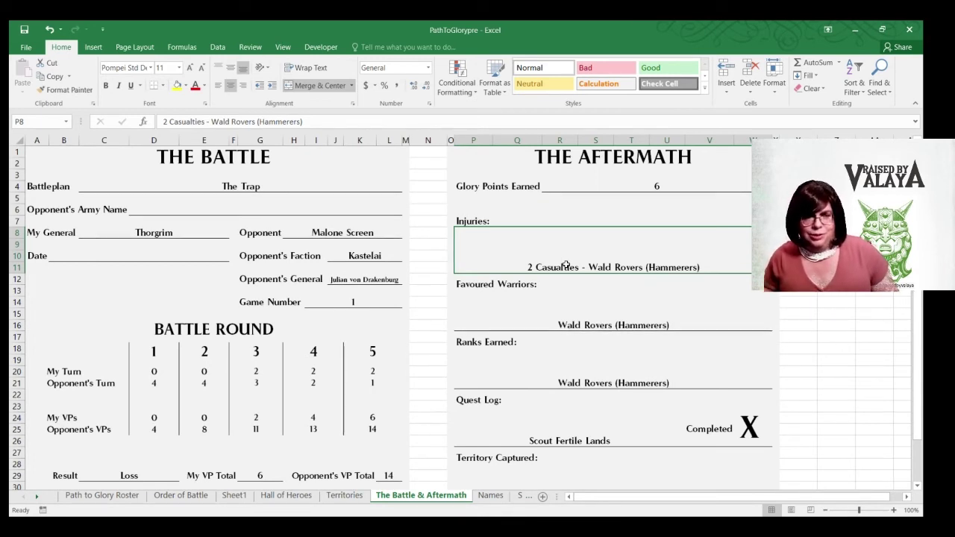
{"action": "left_click", "coordinate": [547, 321]}
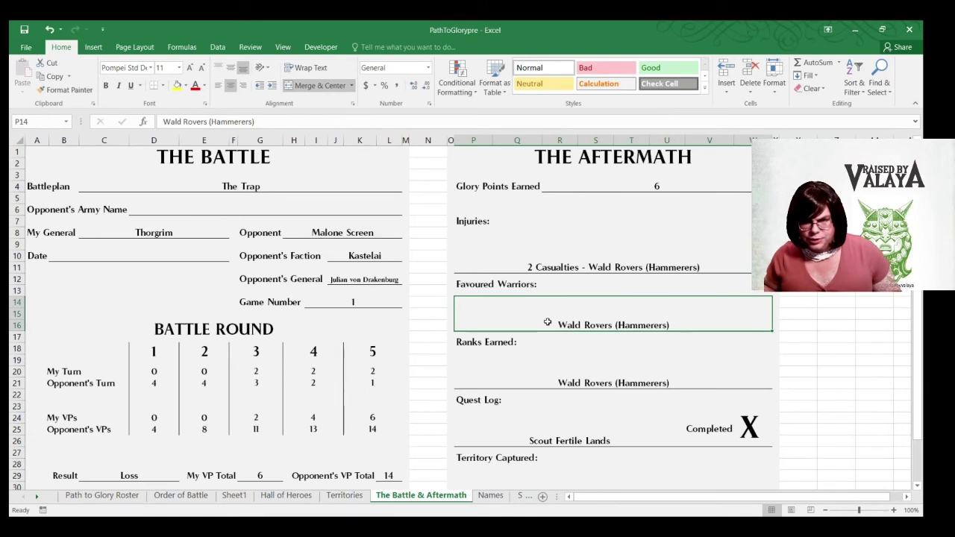
{"action": "left_click", "coordinate": [551, 376]}
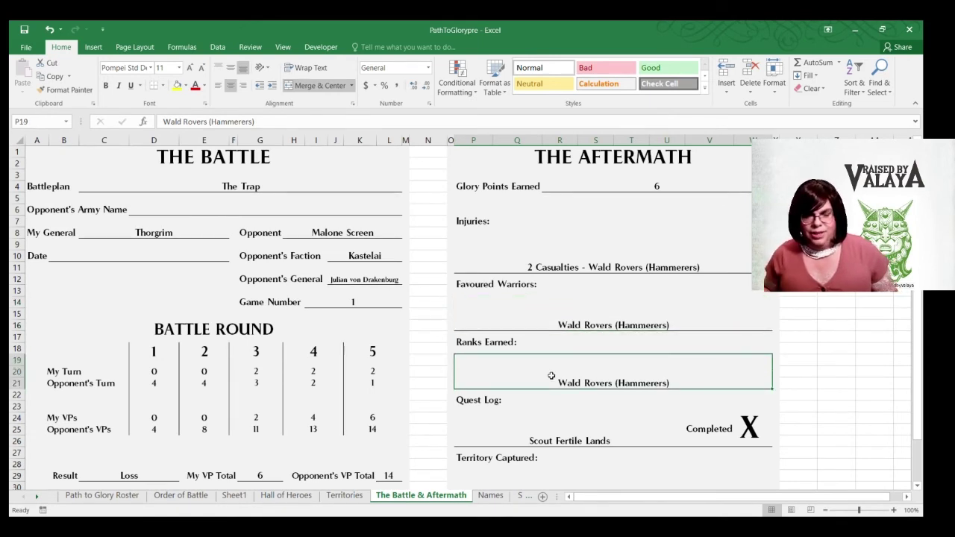
{"action": "left_click", "coordinate": [557, 438]}
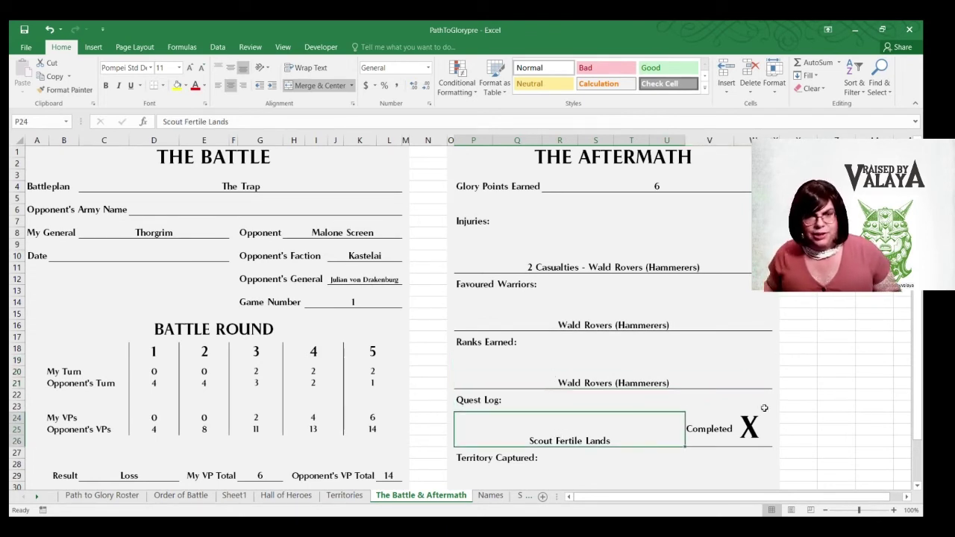
{"action": "left_click", "coordinate": [750, 433]}
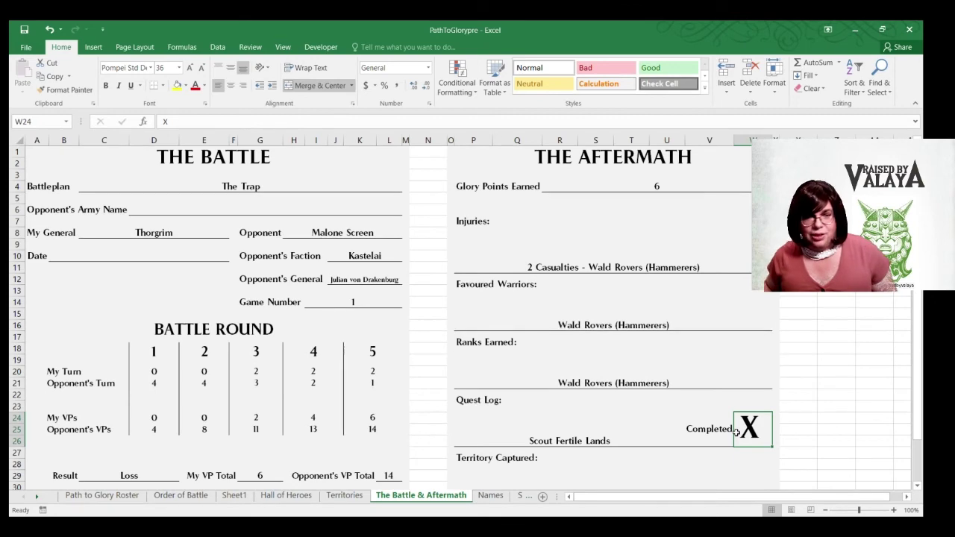
Replace the Current Quest in the Path to Glory Roster's quest log with "Defernd the Realm"
{"action": "left_click", "coordinate": [102, 495]}
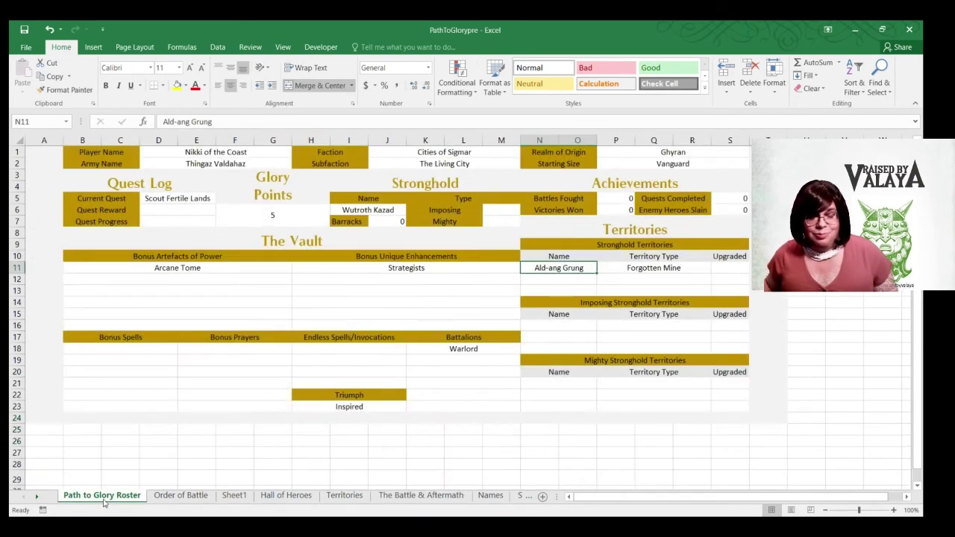
{"action": "left_click", "coordinate": [182, 200]}
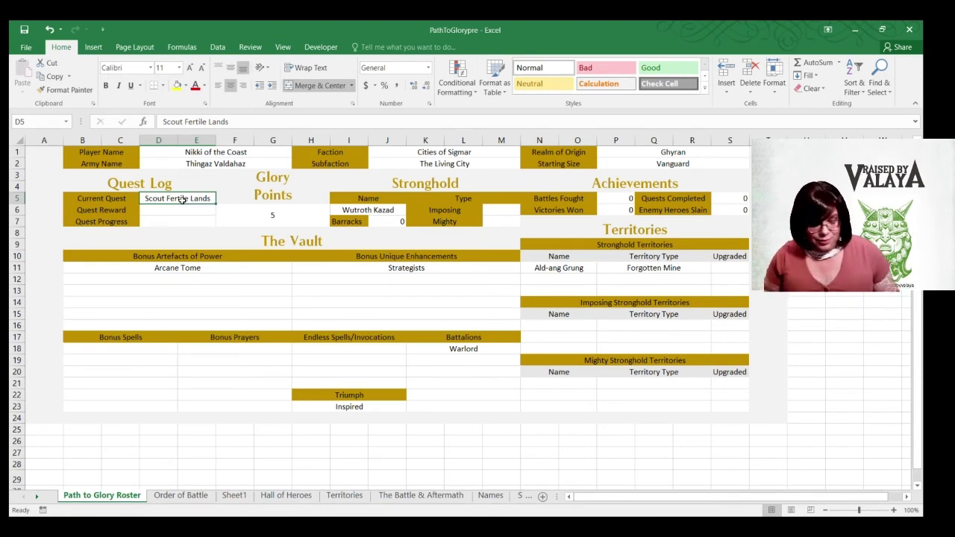
{"action": "type", "text": "Defernd te"}
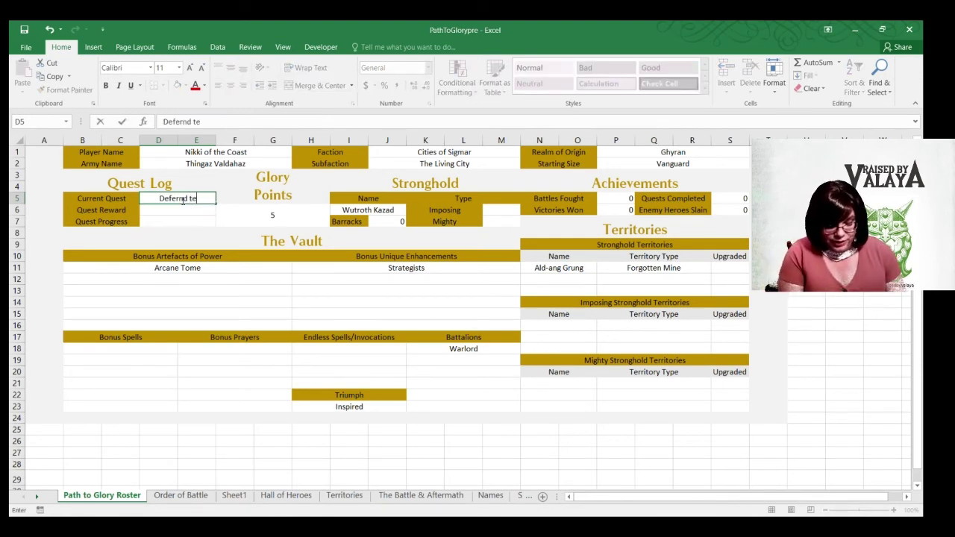
{"action": "type", "text": " Real"}
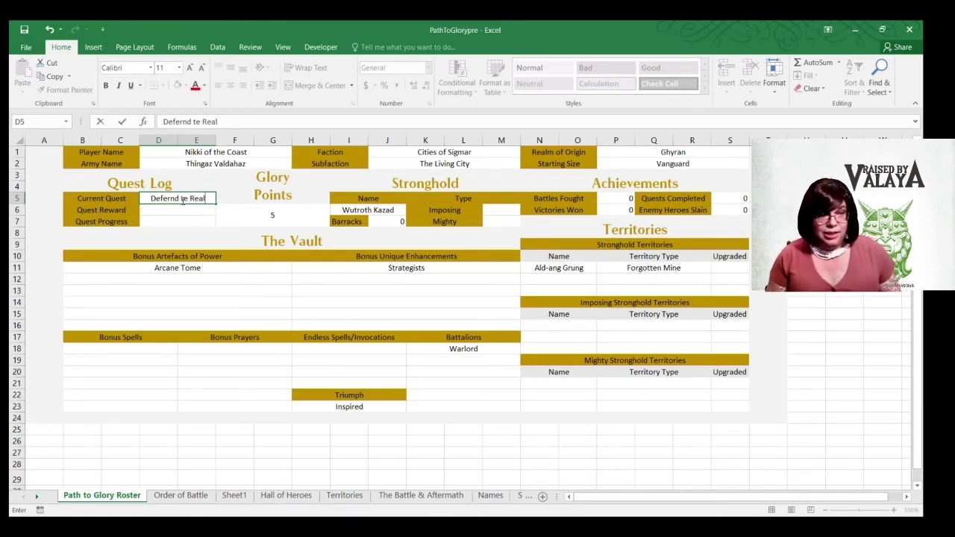
{"action": "key", "text": "BackSpace"}
{"action": "key", "text": "BackSpace"}
{"action": "key", "text": "BackSpace"}
{"action": "key", "text": "BackSpace"}
{"action": "key", "text": "BackSpace"}
{"action": "key", "text": "BackSpace"}
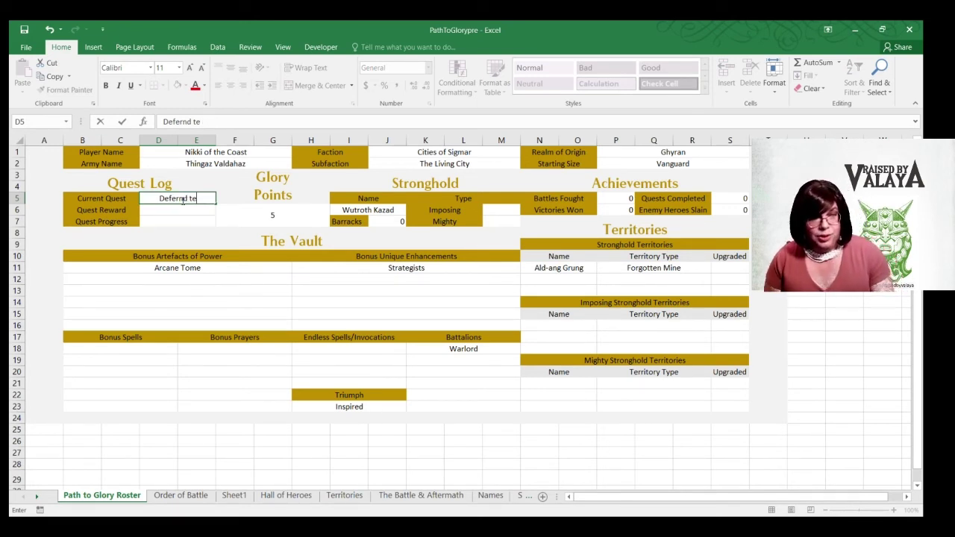
{"action": "type", "text": "Realm"}
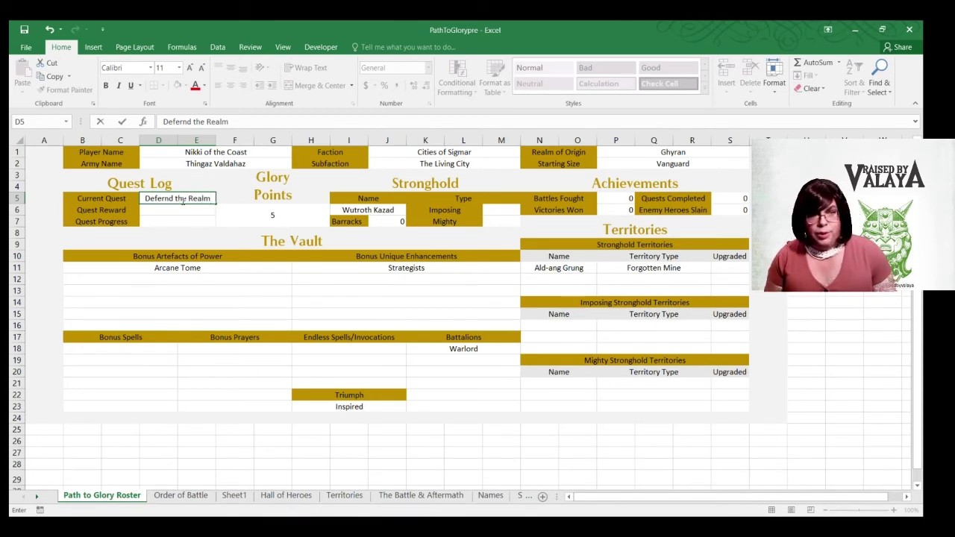
{"action": "key", "text": "Tab"}
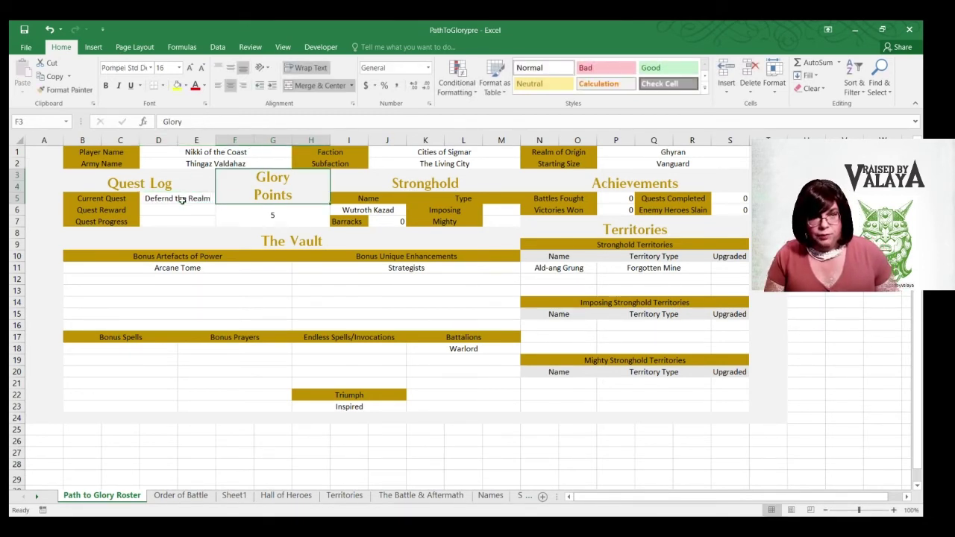
Update the roster's Glory Points with the formula =5+6-1-2
{"action": "key", "text": "Down"}
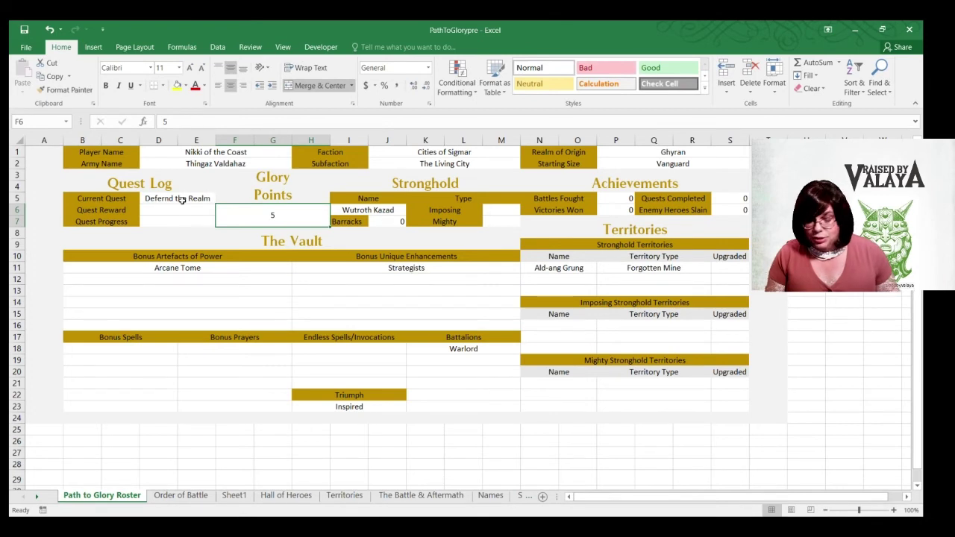
{"action": "type", "text": "=5+6"}
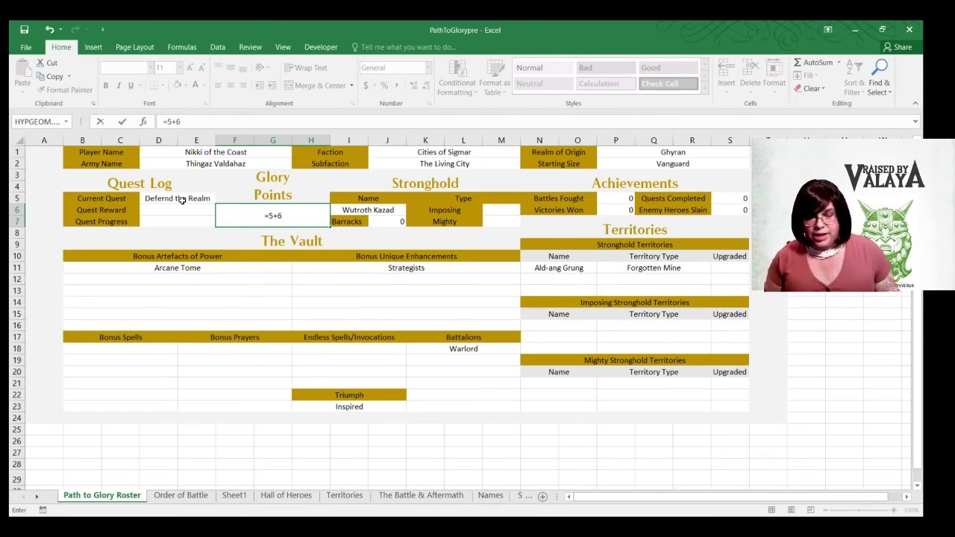
{"action": "type", "text": "-1"}
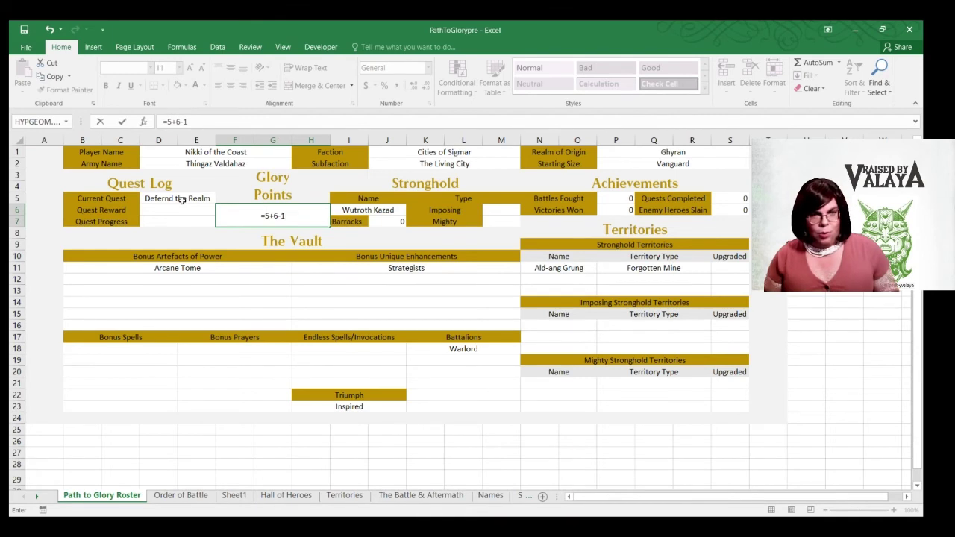
{"action": "type", "text": "-"}
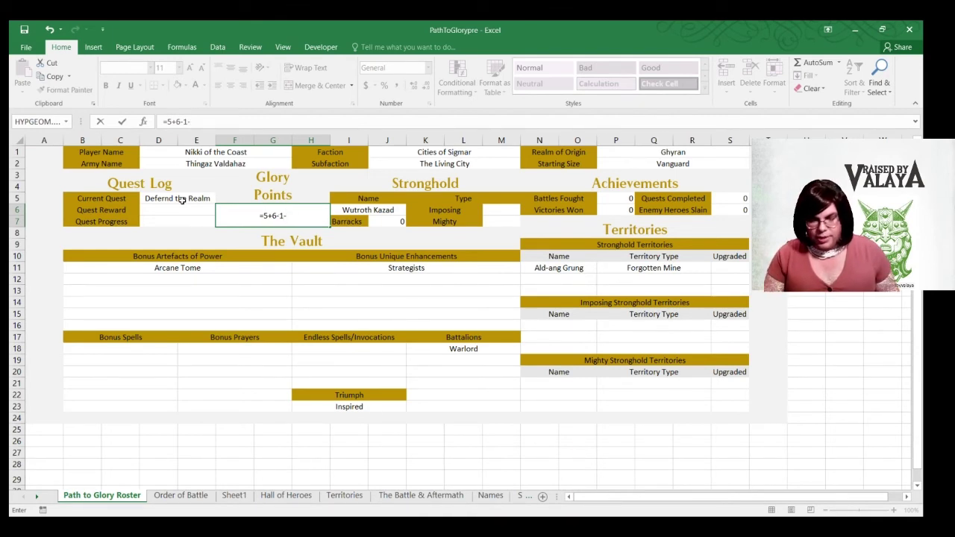
{"action": "type", "text": "2"}
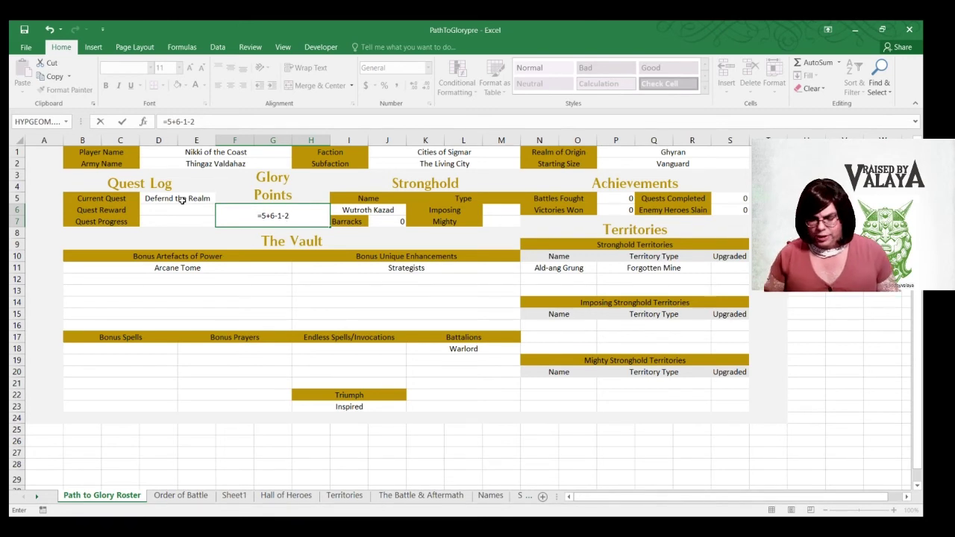
{"action": "key", "text": "Return"}
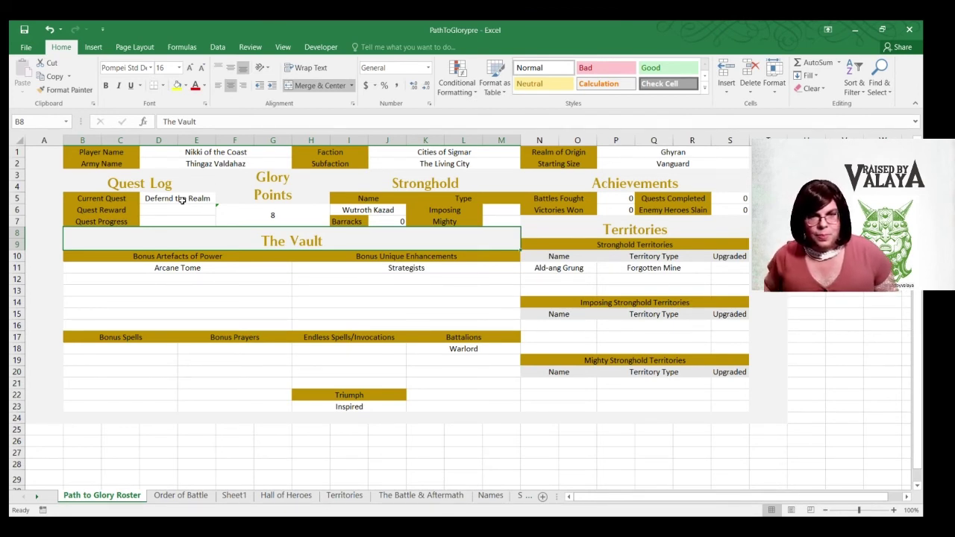
Set Battles Fought, Quests Completed and Enemy Heroes Slain to 1 each in the roster's Achievements
{"action": "left_click", "coordinate": [609, 201]}
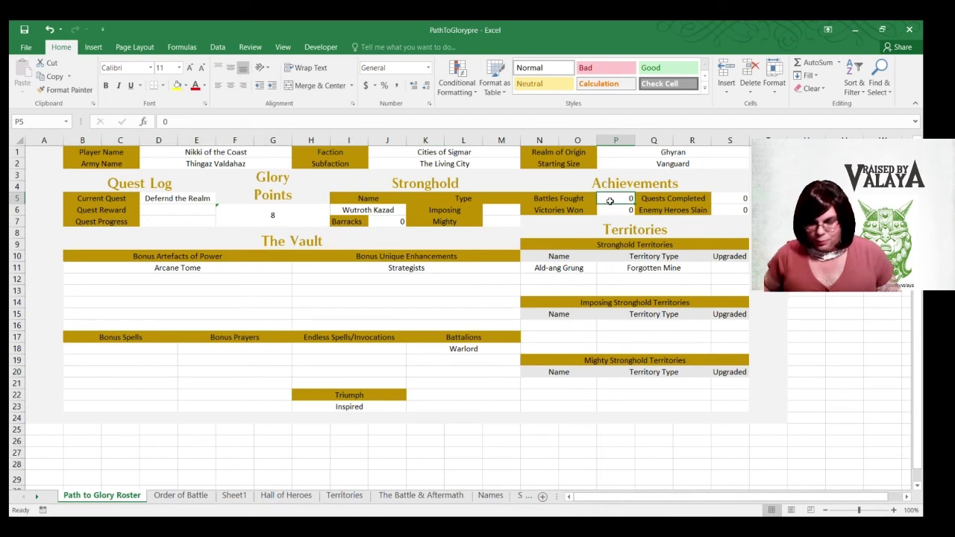
{"action": "type", "text": "1"}
{"action": "key", "text": "Tab"}
{"action": "key", "text": "Tab"}
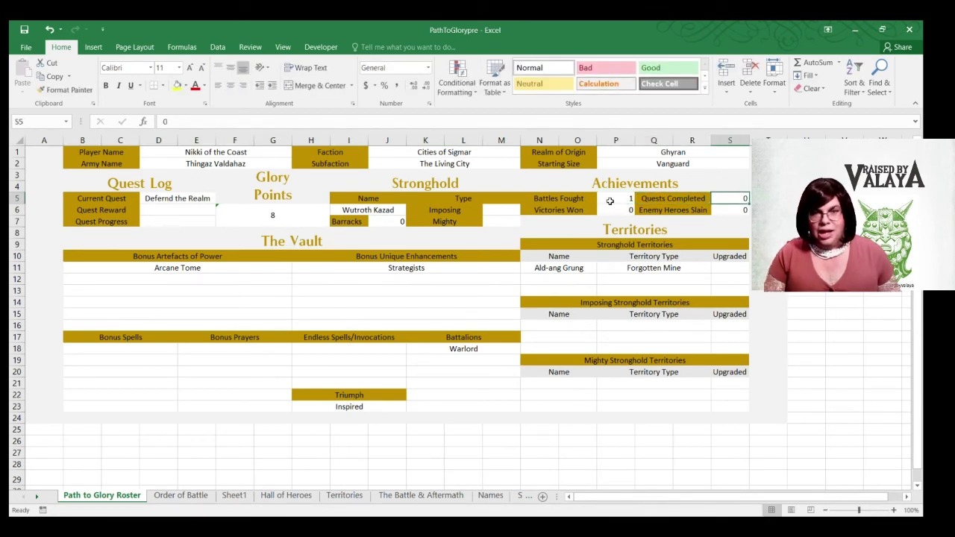
{"action": "type", "text": "1"}
{"action": "key", "text": "Return"}
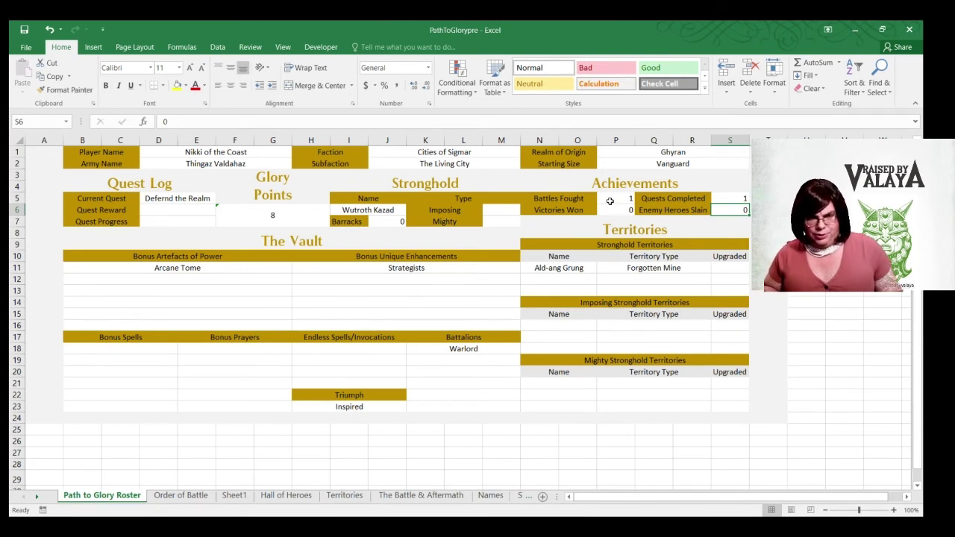
{"action": "type", "text": "1"}
{"action": "key", "text": "Return"}
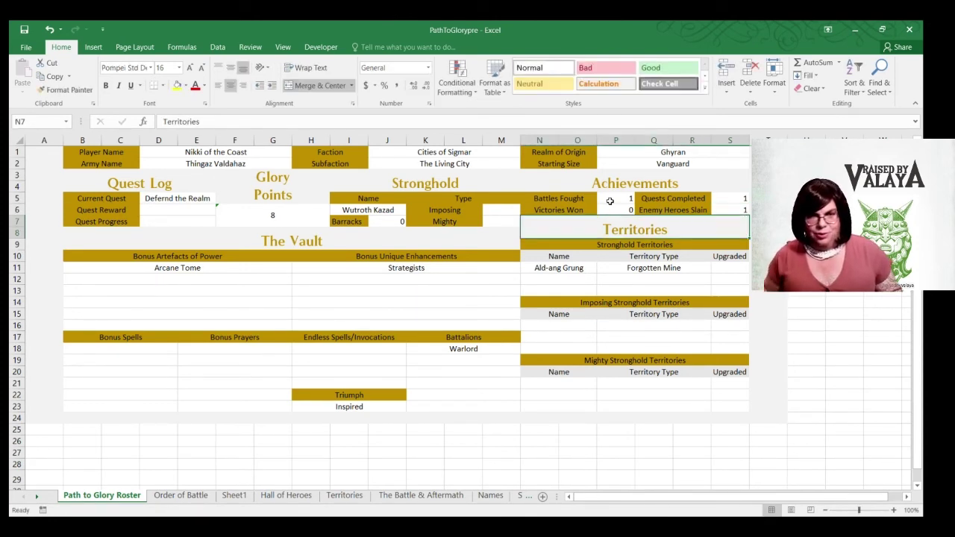
In the Order of Battle, set the warlord's renown points to 19 and the Runelord's to 1
{"action": "left_click", "coordinate": [184, 496]}
{"action": "left_click", "coordinate": [692, 199]}
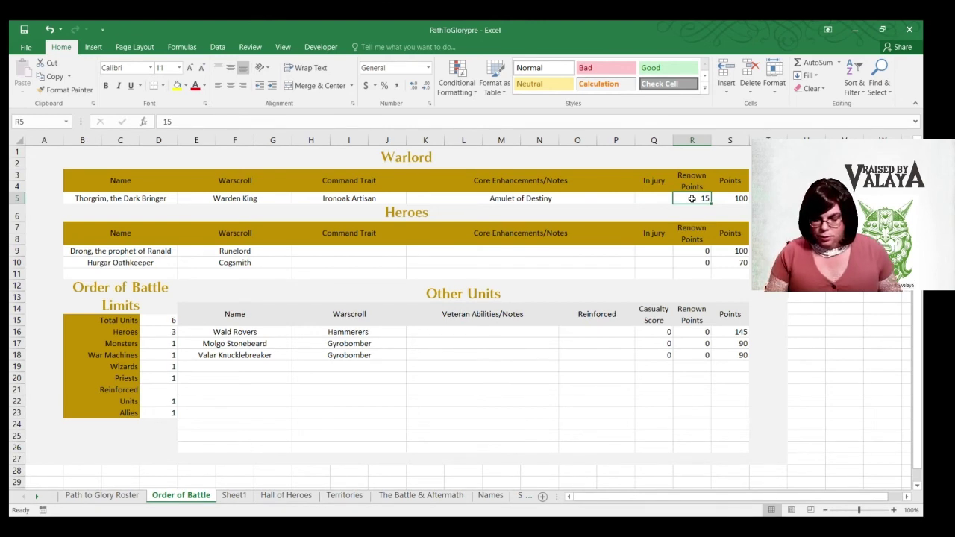
{"action": "type", "text": "19"}
{"action": "key", "text": "Return"}
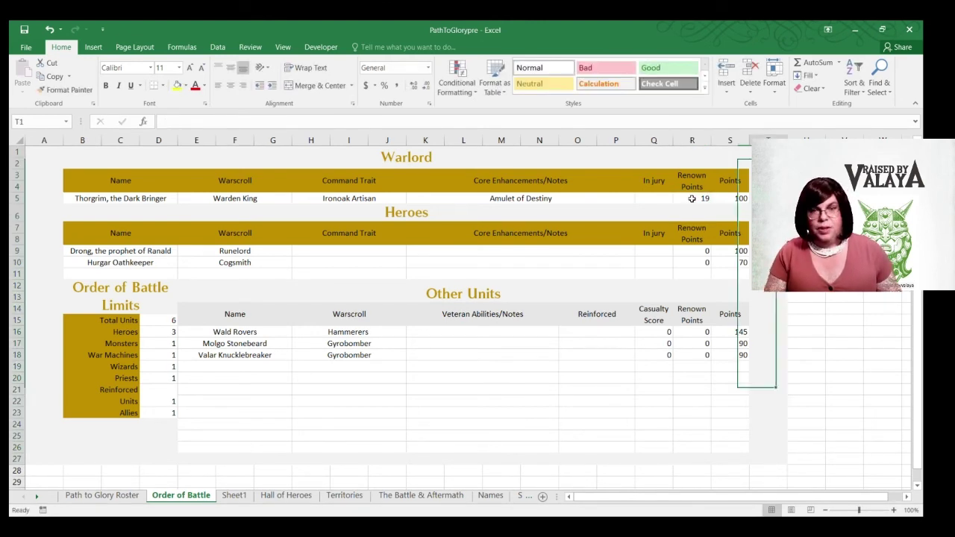
{"action": "left_click", "coordinate": [687, 253]}
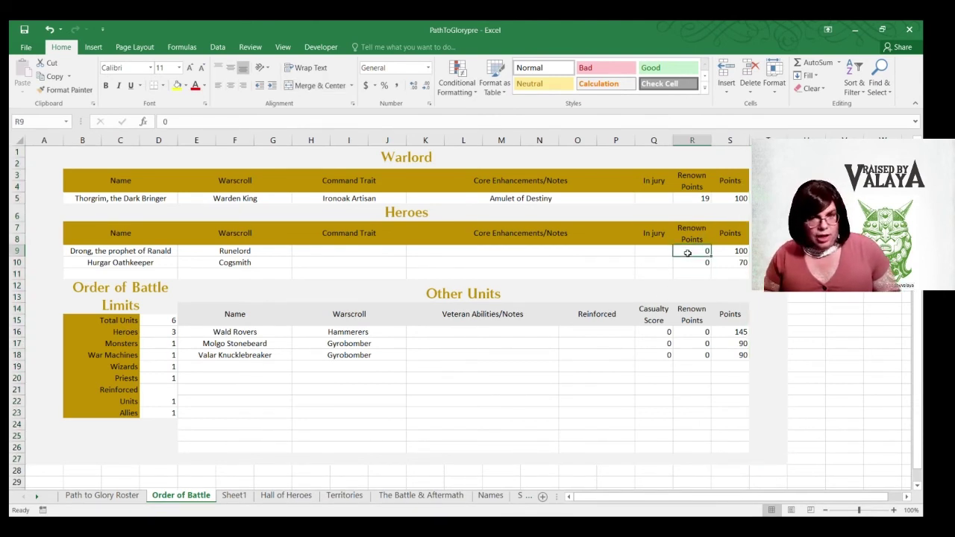
{"action": "type", "text": "1"}
{"action": "key", "text": "Return"}
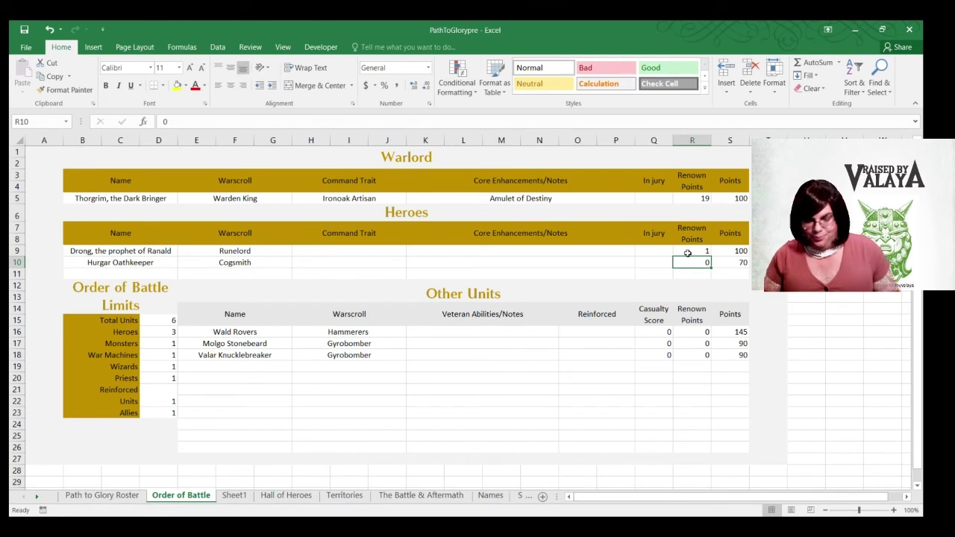
Set the renown points of the Wald Rovers to 6 and of both Gyrobomber units to 1
{"action": "key", "text": "Down"}
{"action": "key", "text": "Down"}
{"action": "key", "text": "Down"}
{"action": "key", "text": "Down"}
{"action": "key", "text": "Down"}
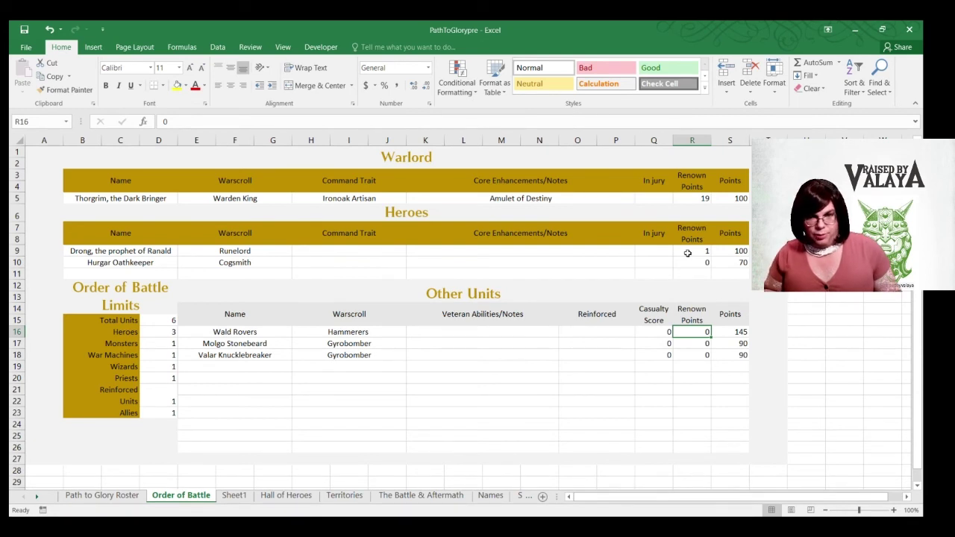
{"action": "type", "text": "6"}
{"action": "key", "text": "Return"}
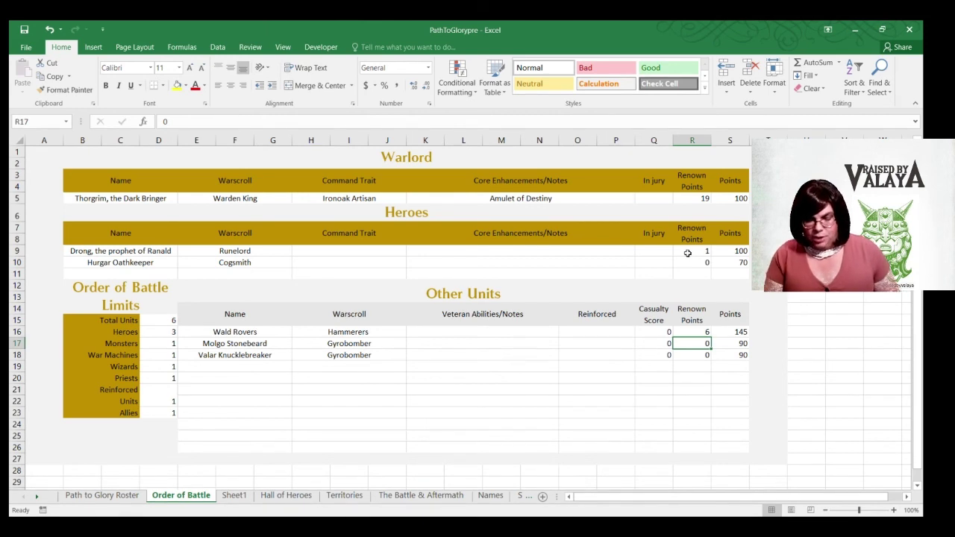
{"action": "type", "text": "1"}
{"action": "key", "text": "Return"}
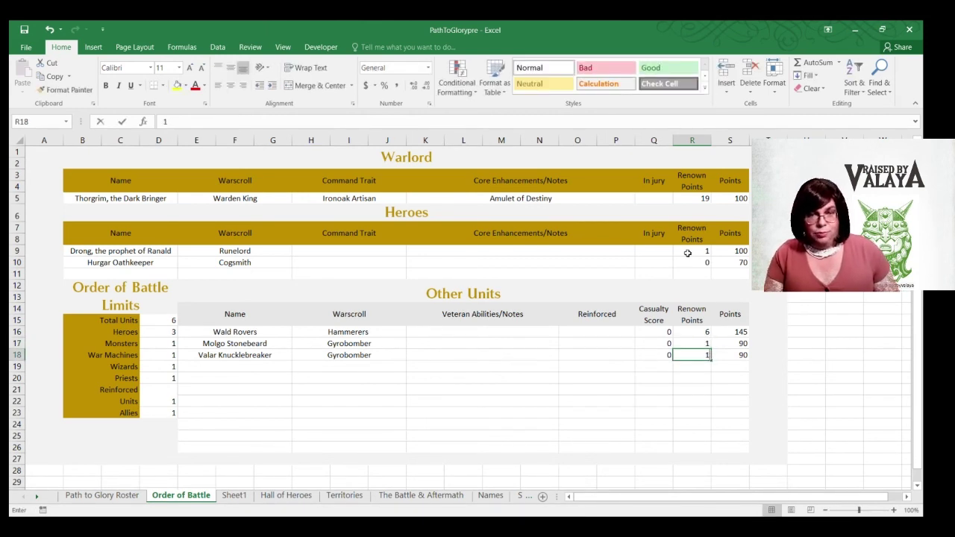
{"action": "type", "text": "1"}
{"action": "key", "text": "Return"}
Enter "Devastating Charge" as the Wald Rovers' veteran ability and return to the Path to Glory Roster sheet
{"action": "key", "text": "Up"}
{"action": "key", "text": "Up"}
{"action": "key", "text": "Up"}
{"action": "key", "text": "Left"}
{"action": "key", "text": "Left"}
{"action": "key", "text": "Left"}
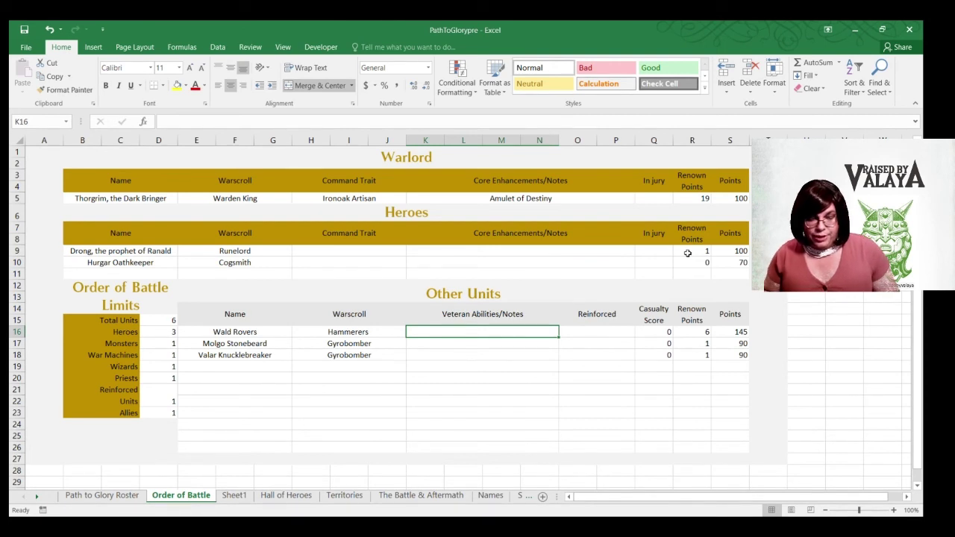
{"action": "type", "text": "Devastating"}
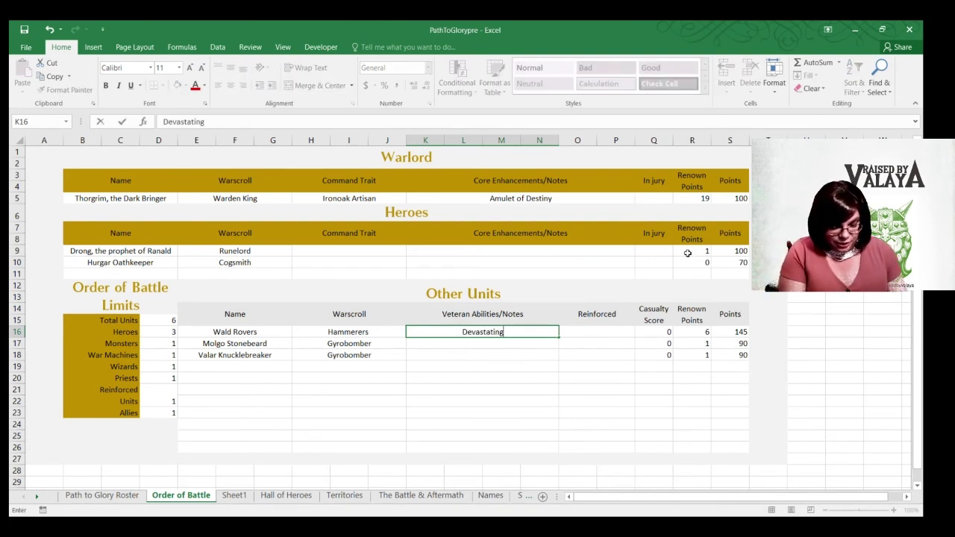
{"action": "type", "text": " harge"}
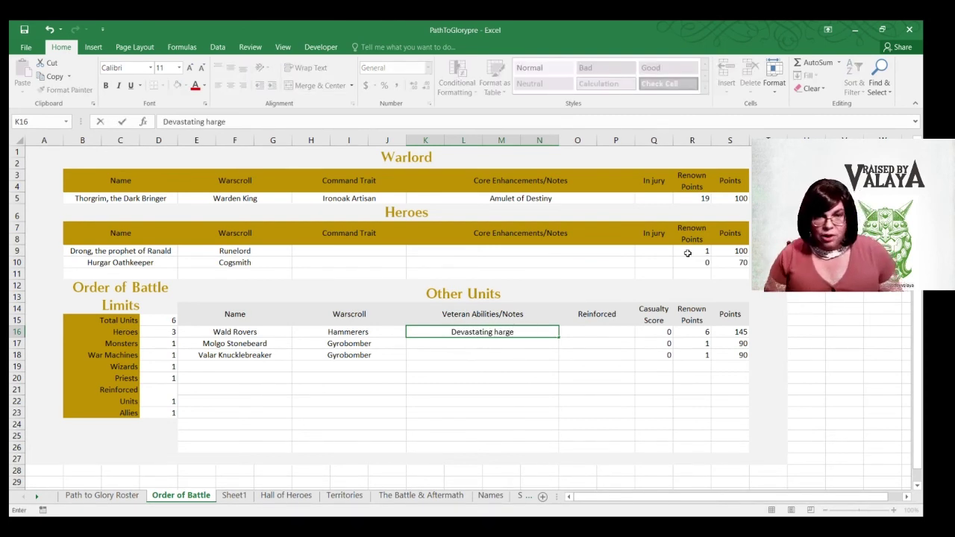
{"action": "key", "text": "BackSpace"}
{"action": "key", "text": "BackSpace"}
{"action": "key", "text": "BackSpace"}
{"action": "key", "text": "BackSpace"}
{"action": "key", "text": "BackSpace"}
{"action": "key", "text": "BackSpace"}
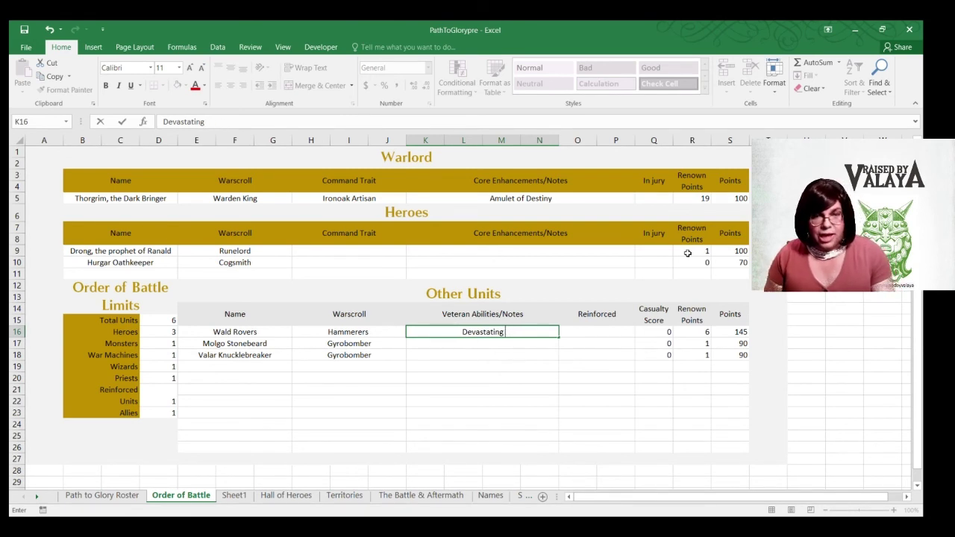
{"action": "type", "text": "Charge"}
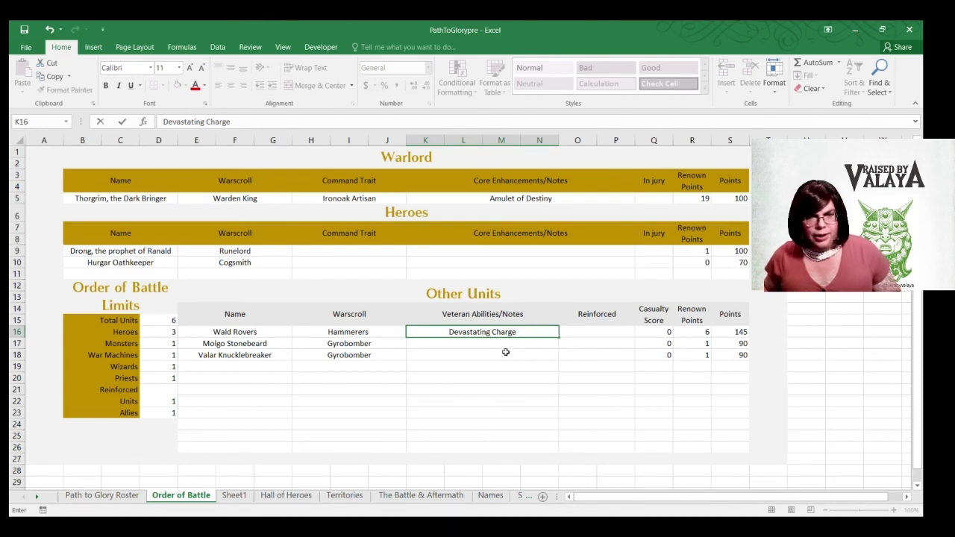
{"action": "left_click", "coordinate": [82, 495]}
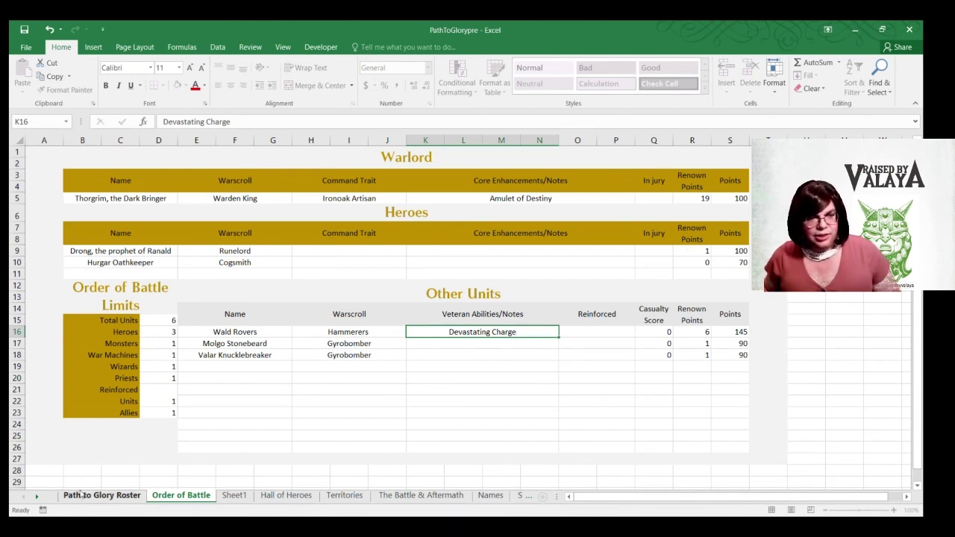